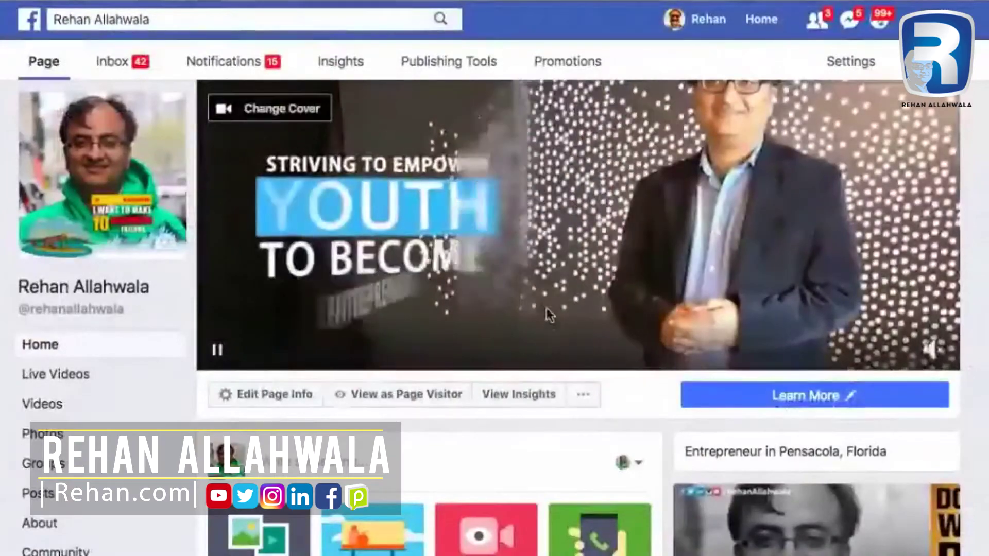
Scroll down the Page timeline to the Posts section showing the Meet An American video post.
{"action": "scroll", "coordinate": [547, 316], "scroll_direction": "down", "scroll_amount": 5}
{"action": "scroll", "coordinate": [549, 316], "scroll_direction": "down", "scroll_amount": 5}
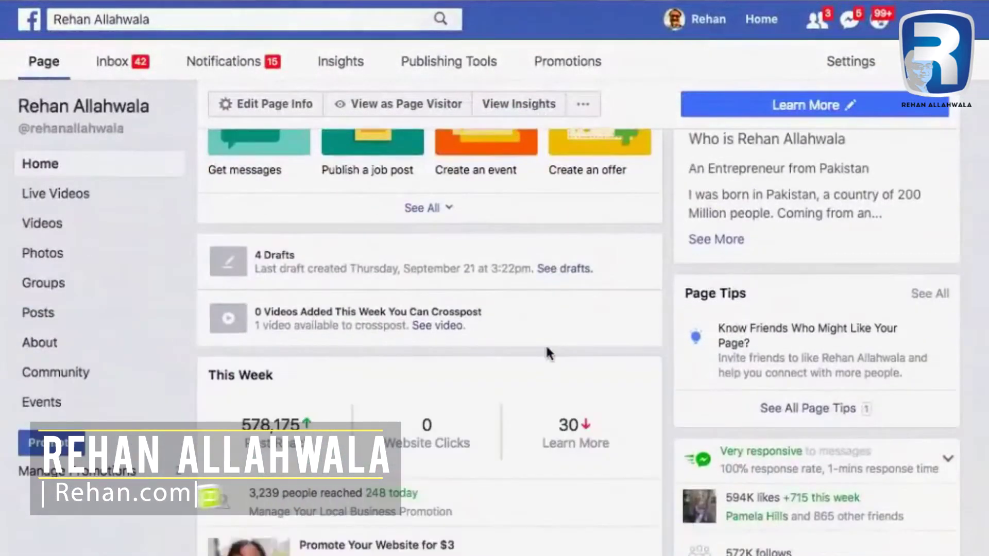
{"action": "scroll", "coordinate": [547, 312], "scroll_direction": "down", "scroll_amount": 7}
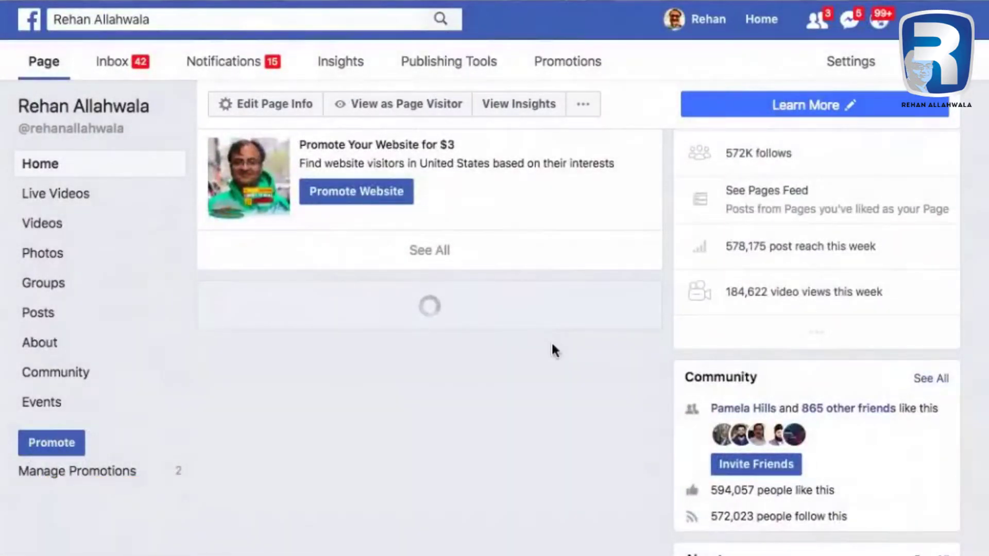
{"action": "scroll", "coordinate": [554, 352], "scroll_direction": "down", "scroll_amount": 15}
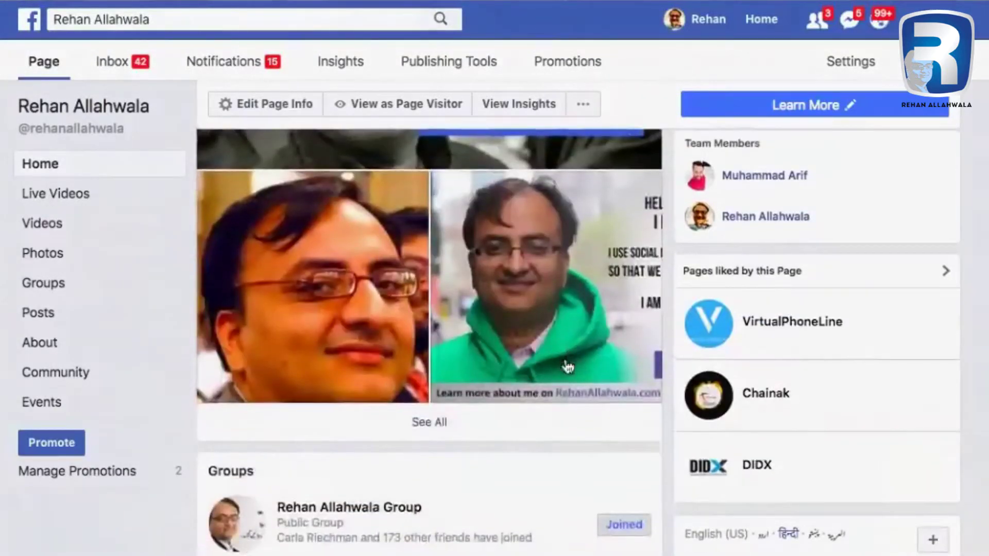
{"action": "scroll", "coordinate": [567, 367], "scroll_direction": "down", "scroll_amount": 7}
{"action": "scroll", "coordinate": [553, 451], "scroll_direction": "down", "scroll_amount": 6}
{"action": "scroll", "coordinate": [552, 450], "scroll_direction": "down", "scroll_amount": 6}
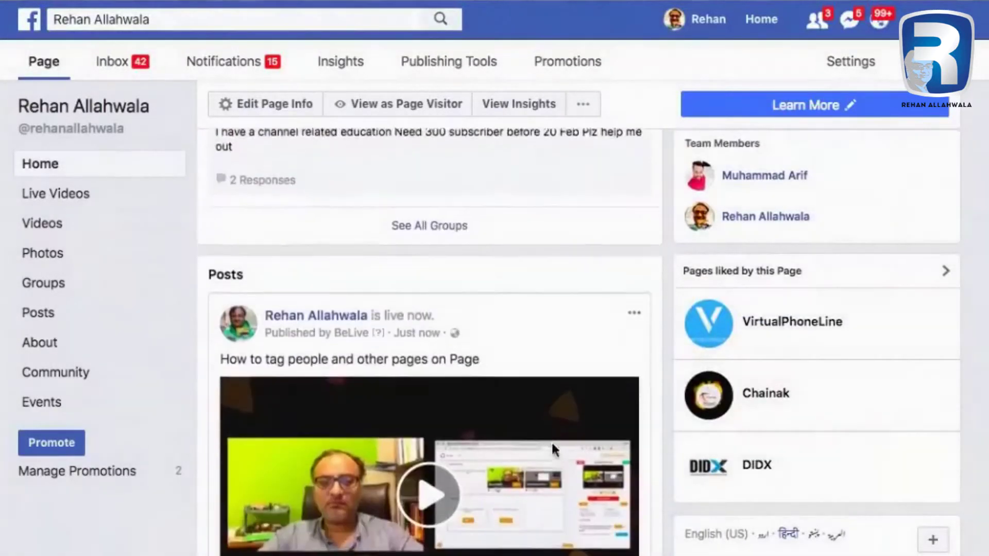
{"action": "scroll", "coordinate": [553, 452], "scroll_direction": "down", "scroll_amount": 3}
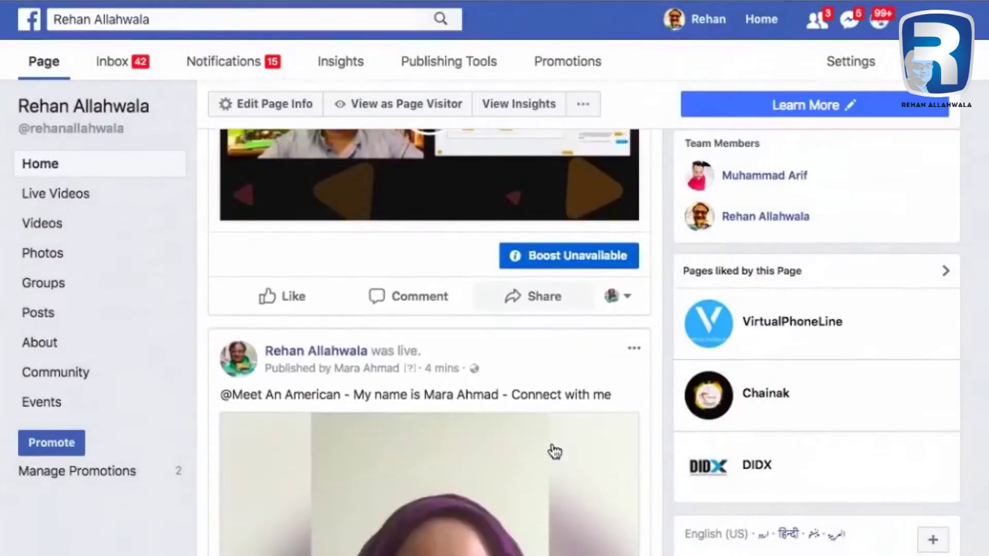
{"action": "scroll", "coordinate": [579, 372], "scroll_direction": "down", "scroll_amount": 1}
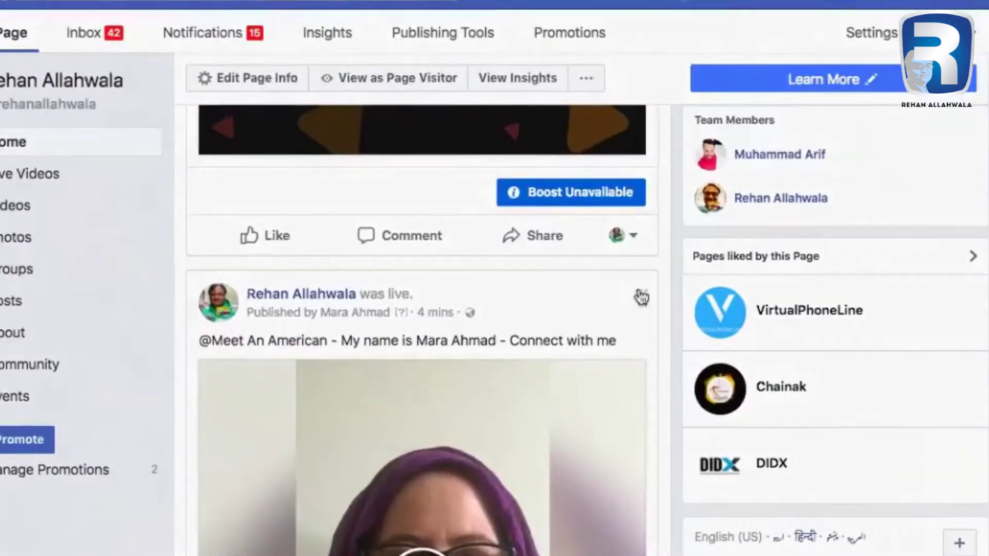
Edit the Meet An American video post and tag the Meet An American page on a new caption line.
{"action": "left_click", "coordinate": [635, 304]}
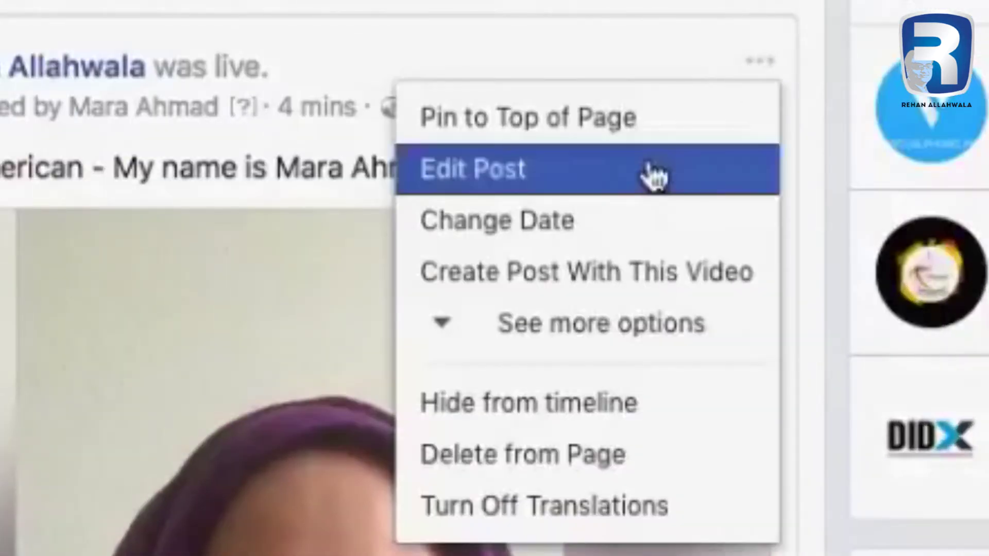
{"action": "left_click", "coordinate": [653, 172]}
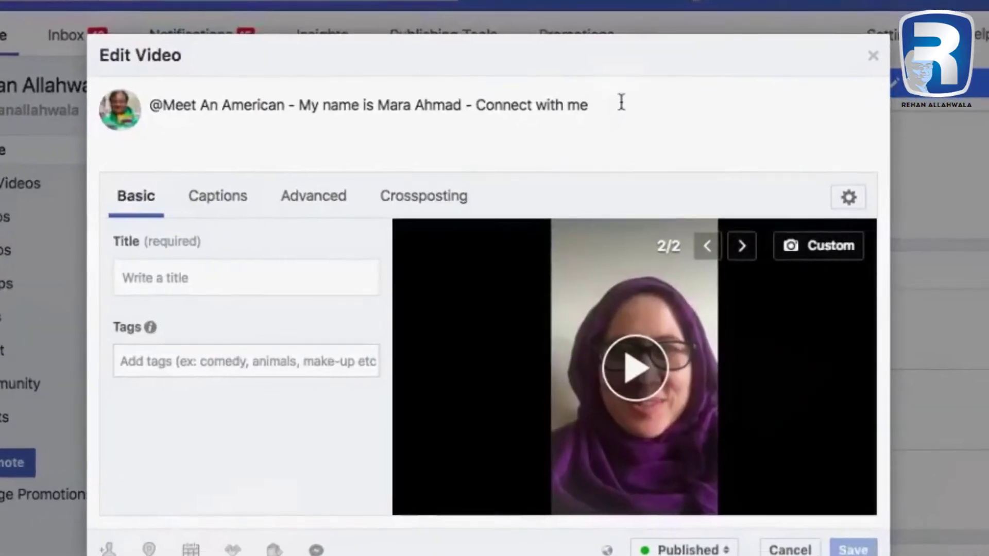
{"action": "key", "text": "Return"}
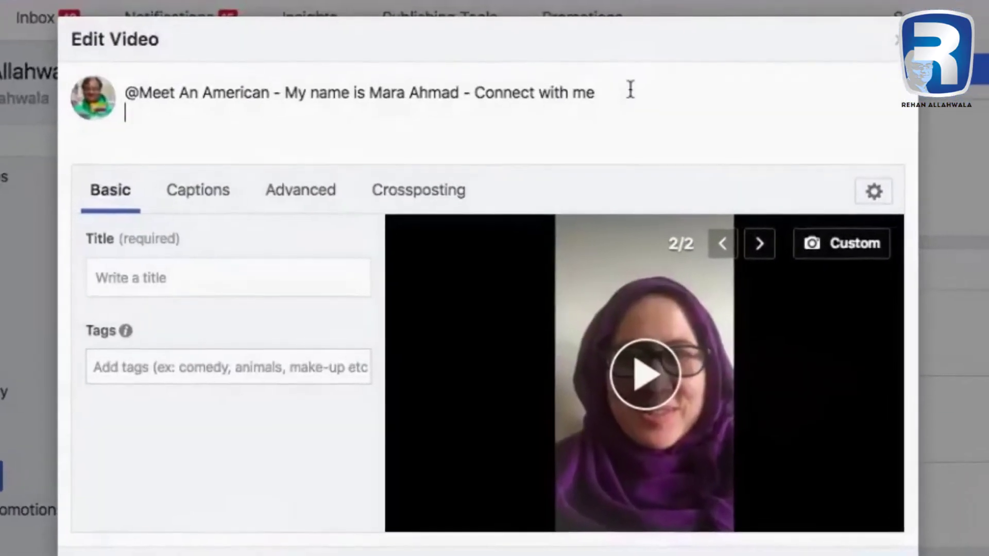
{"action": "type", "text": "@"}
{"action": "type", "text": "meet an"}
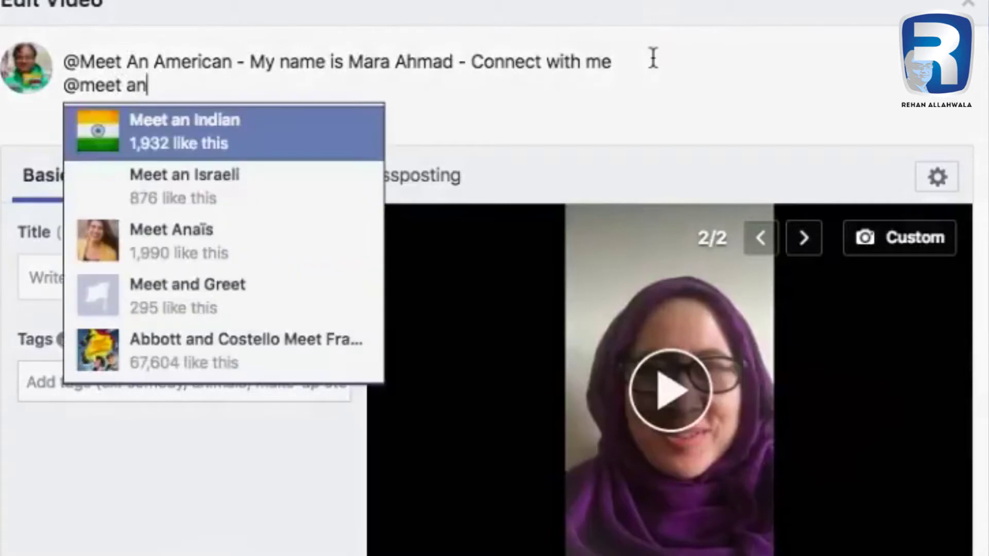
{"action": "type", "text": " am"}
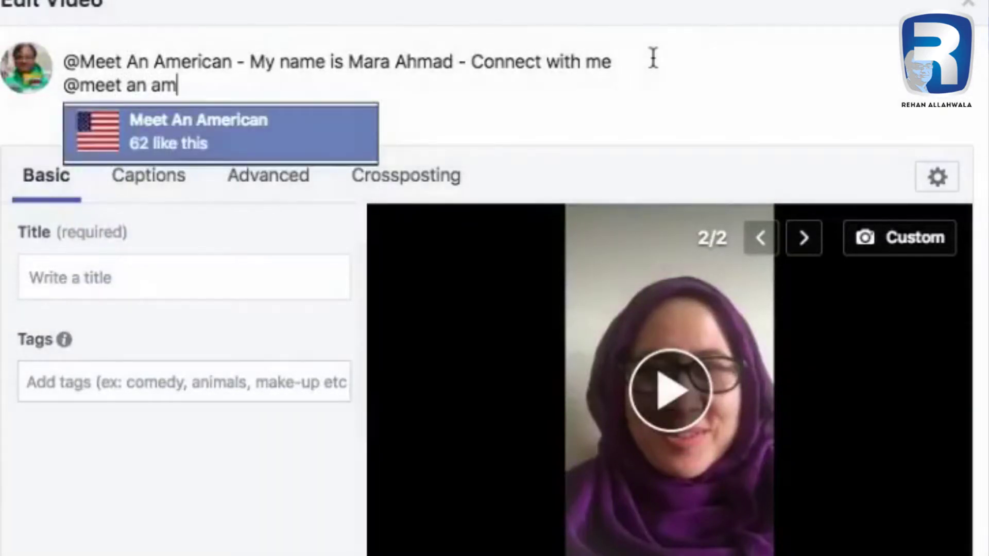
{"action": "key", "text": "Return"}
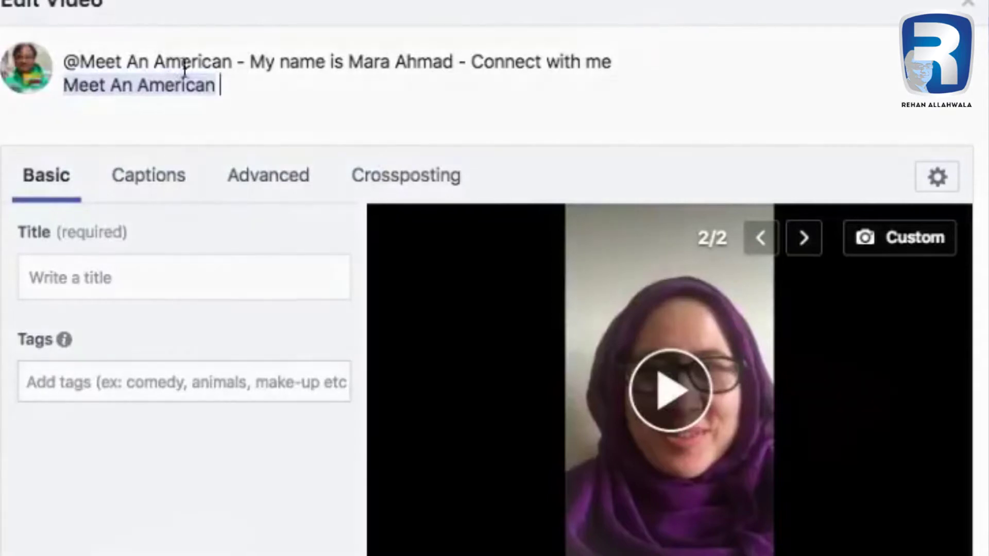
{"action": "double_click", "coordinate": [195, 60]}
{"action": "left_click", "coordinate": [149, 60]}
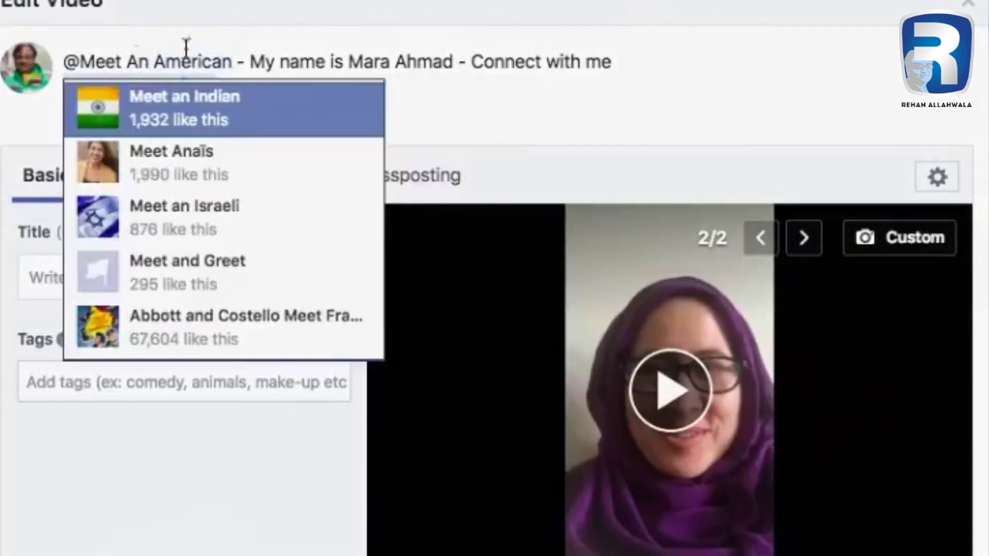
{"action": "type", "text": "Meet An American"}
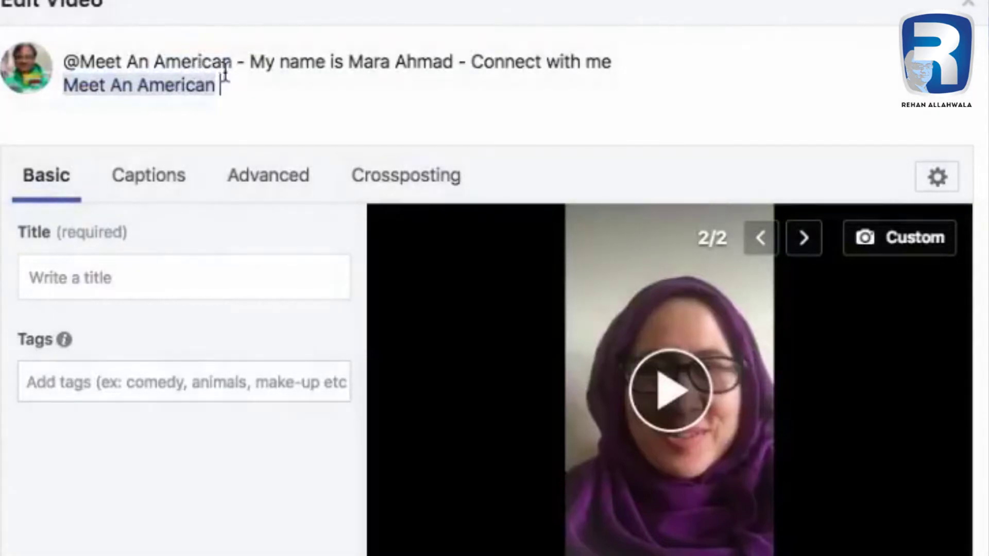
Set the video title to 'Meet an American'.
{"action": "left_click", "coordinate": [196, 275]}
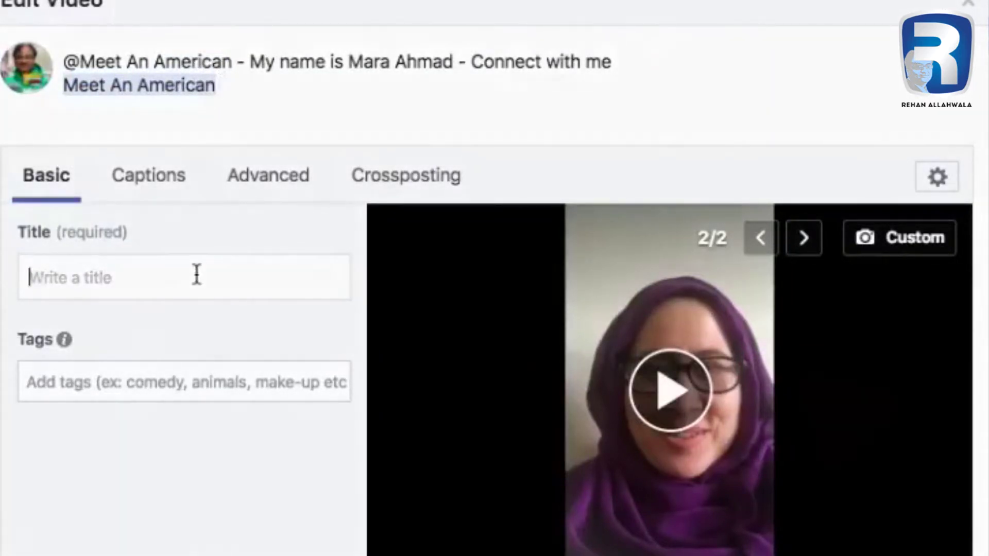
{"action": "type", "text": "How to tag people and other pages on Page"}
{"action": "key", "text": "ctrl+a"}
{"action": "key", "text": "BackSpace"}
{"action": "type", "text": "Meet an"}
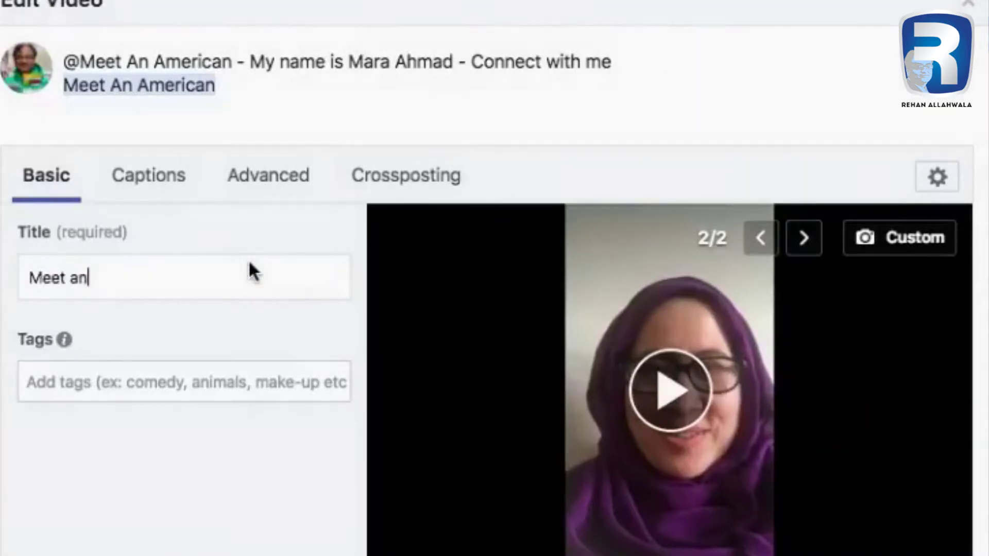
{"action": "type", "text": " American"}
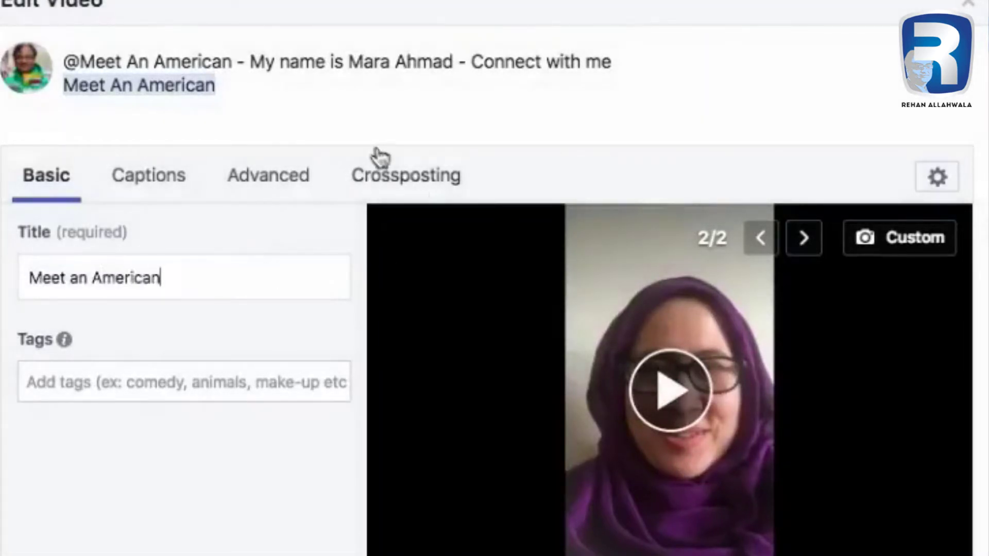
Add the tags 'Learn English, Make Friends' and the featured person's correctly spelled name.
{"action": "left_click", "coordinate": [251, 390]}
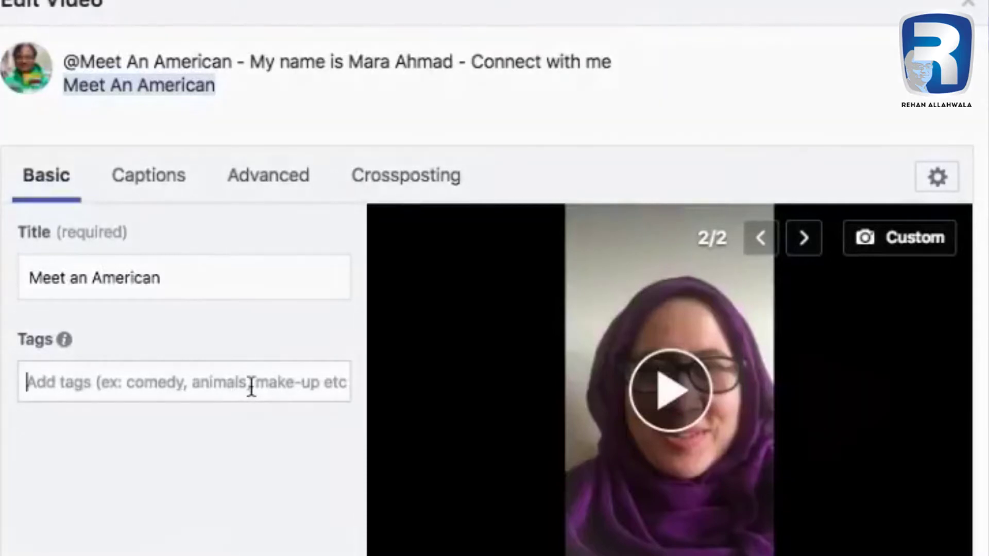
{"action": "type", "text": "Learn English, Make Friends"}
{"action": "key", "text": "Return"}
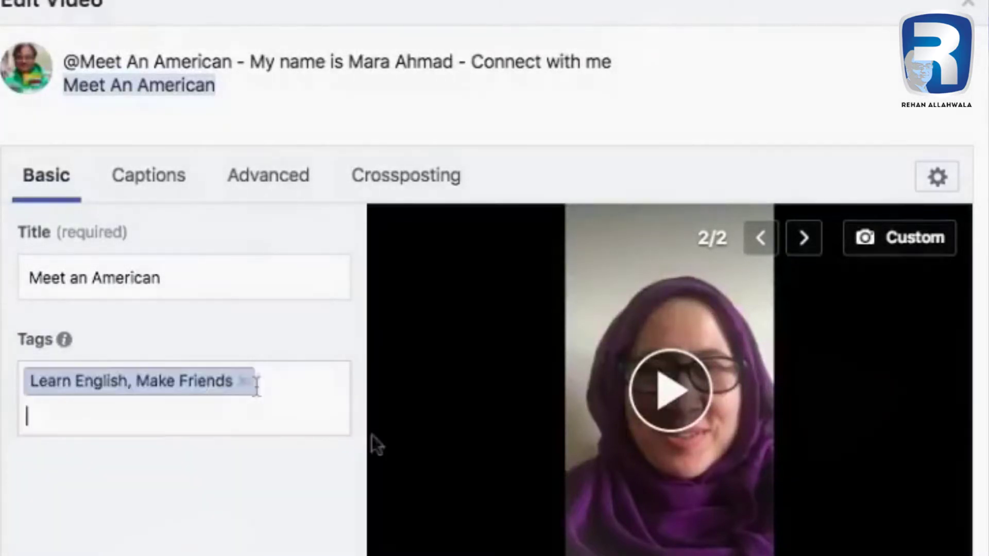
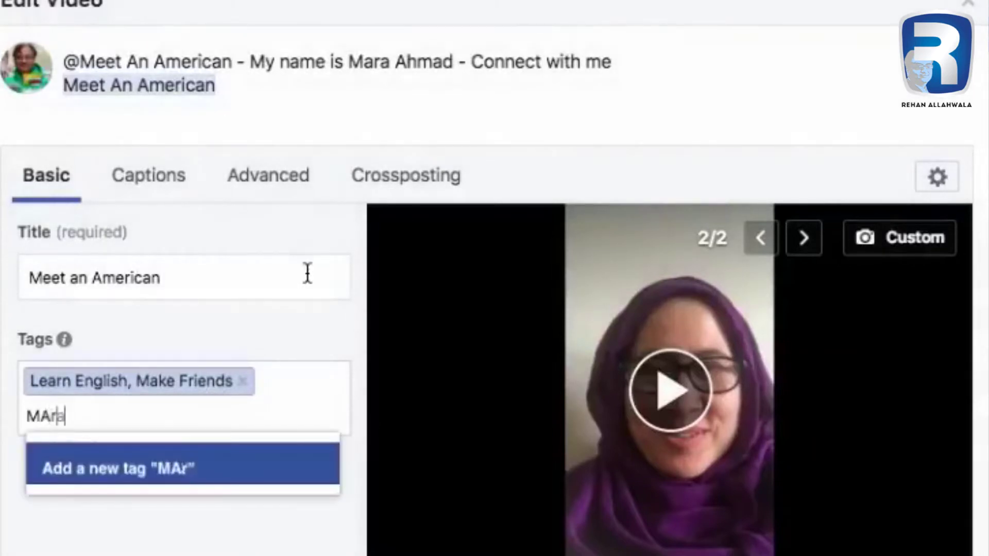
{"action": "key", "text": "Return"}
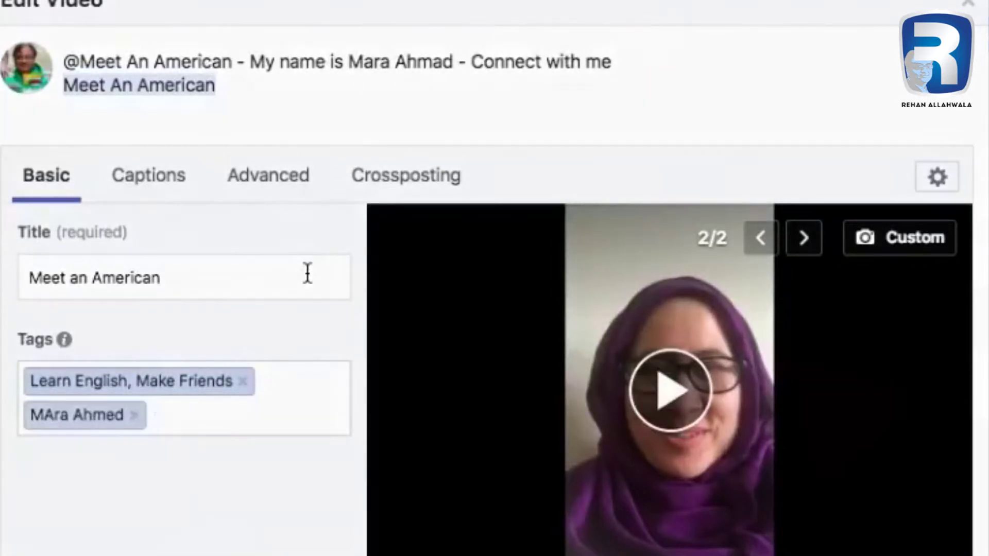
{"action": "key", "text": "BackSpace"}
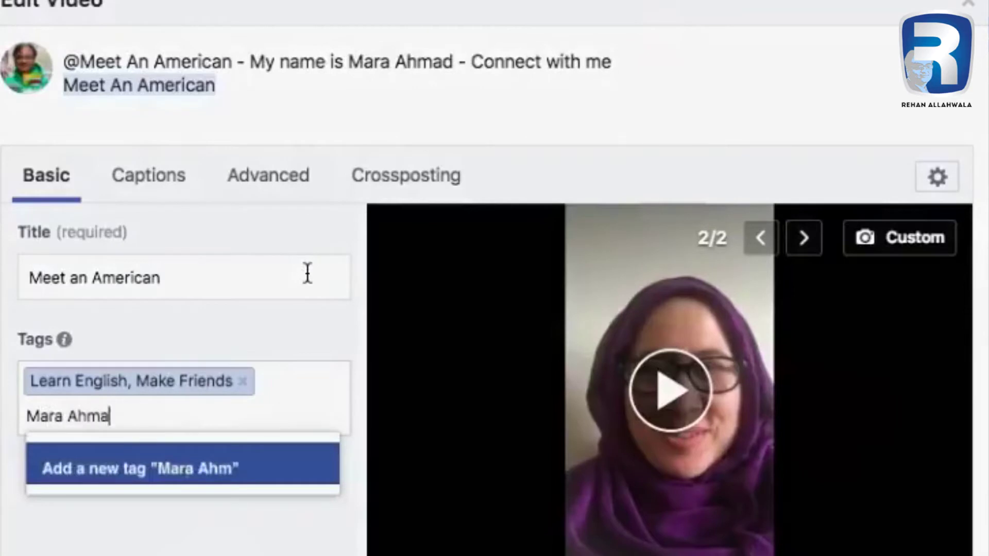
{"action": "key", "text": "Return"}
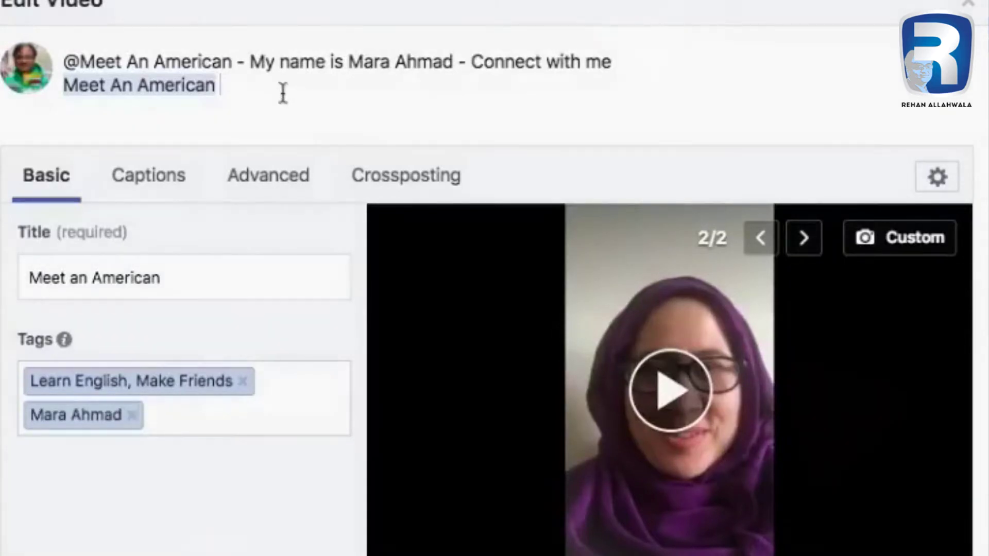
Write the caption 'My Name is', tagging the featured person, followed by '- Connect with me !'.
{"action": "type", "text": "My Name is"}
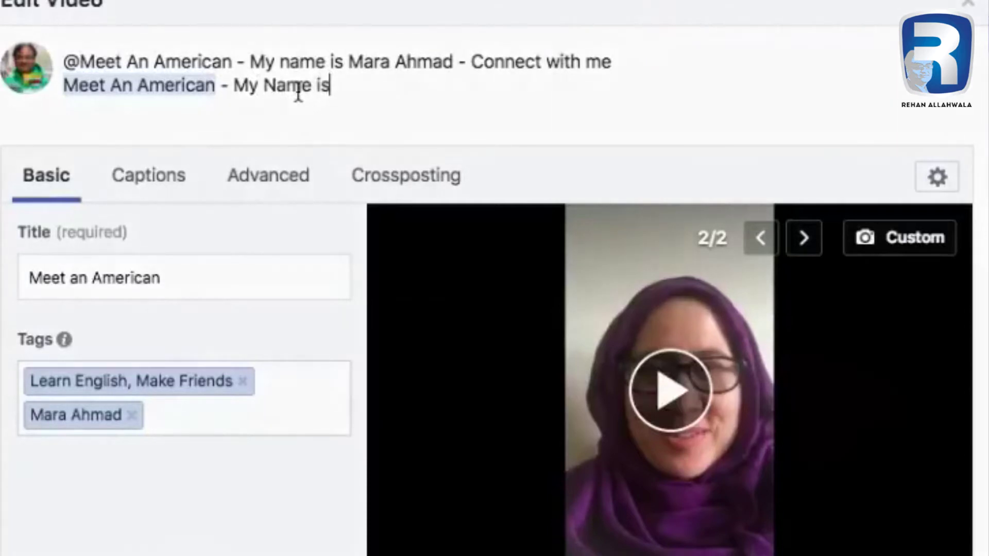
{"action": "type", "text": " @mara"}
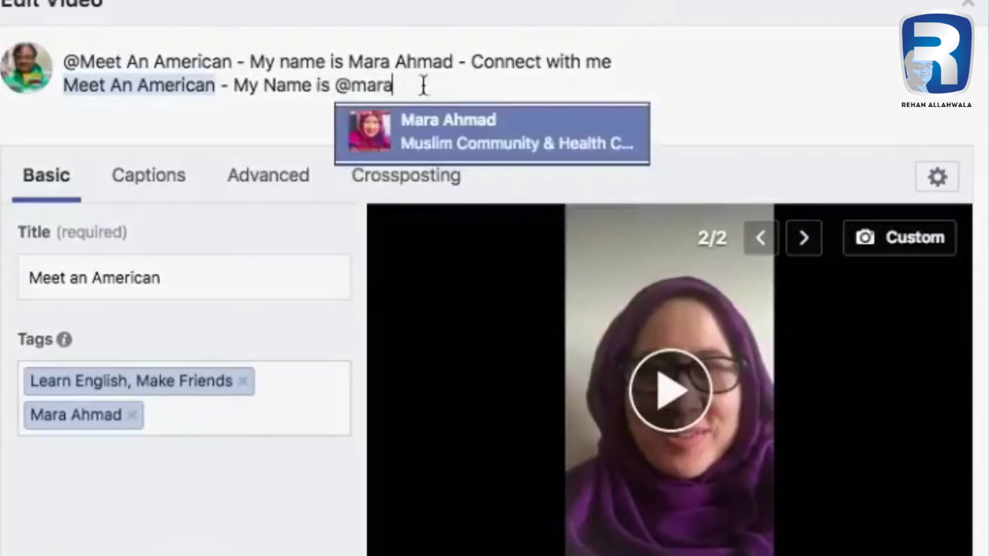
{"action": "left_click", "coordinate": [483, 144]}
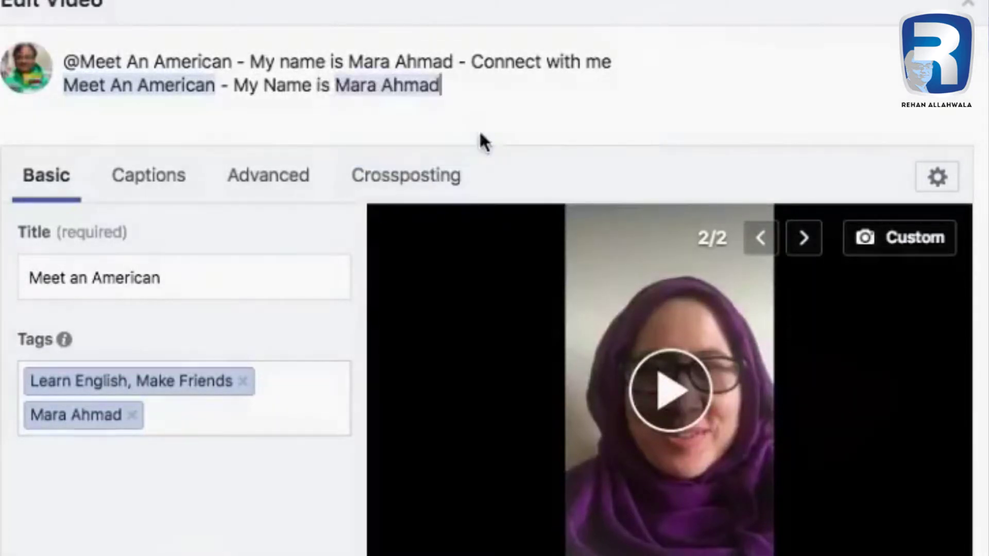
{"action": "type", "text": "- "}
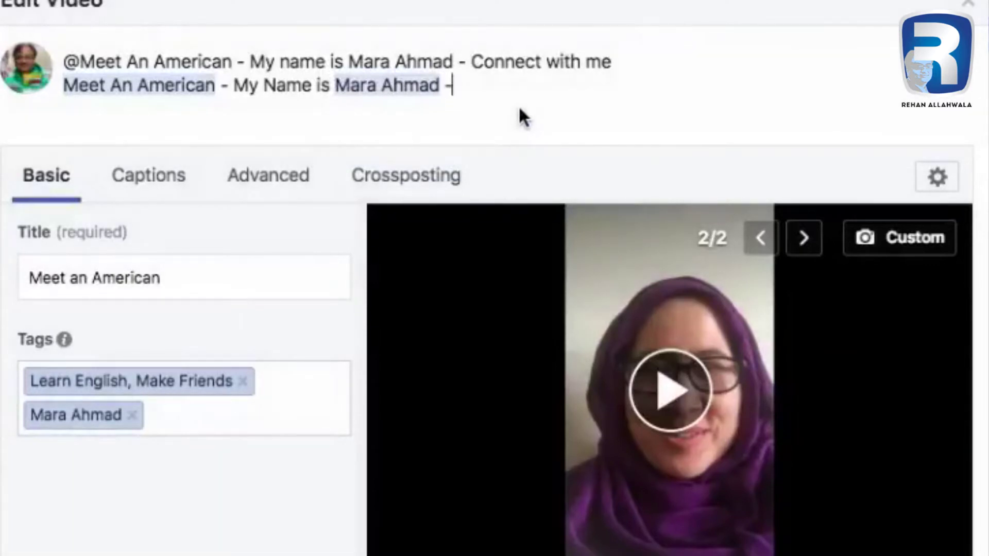
{"action": "type", "text": "Connect wi"}
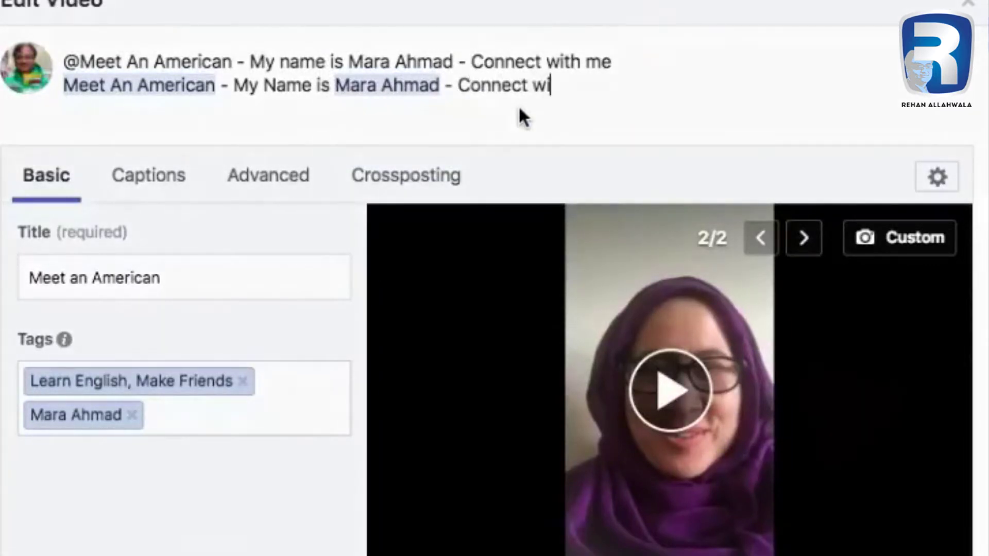
{"action": "type", "text": "th me !"}
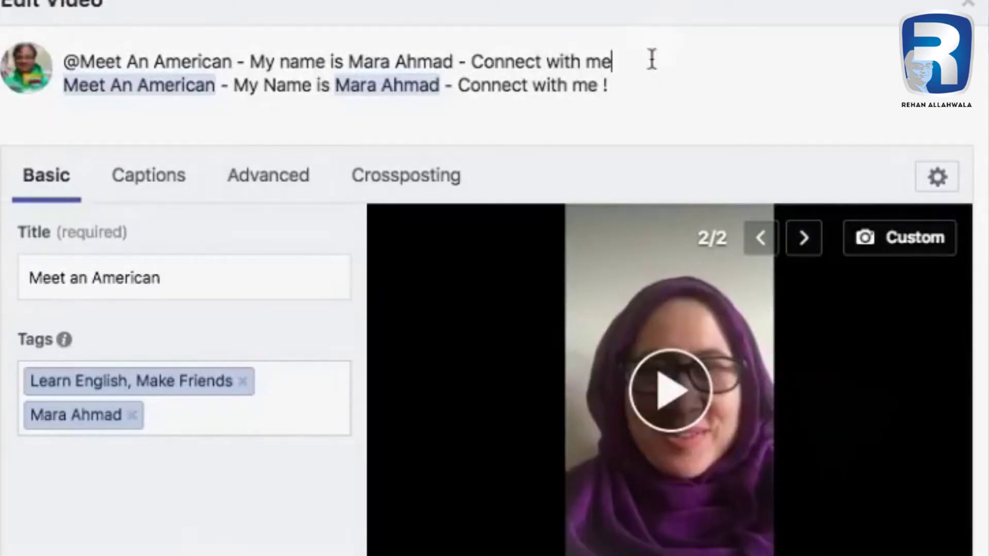
Delete the old first line of the description and save the post.
{"action": "left_click_drag", "start_coordinate": [651, 60], "coordinate": [132, 44]}
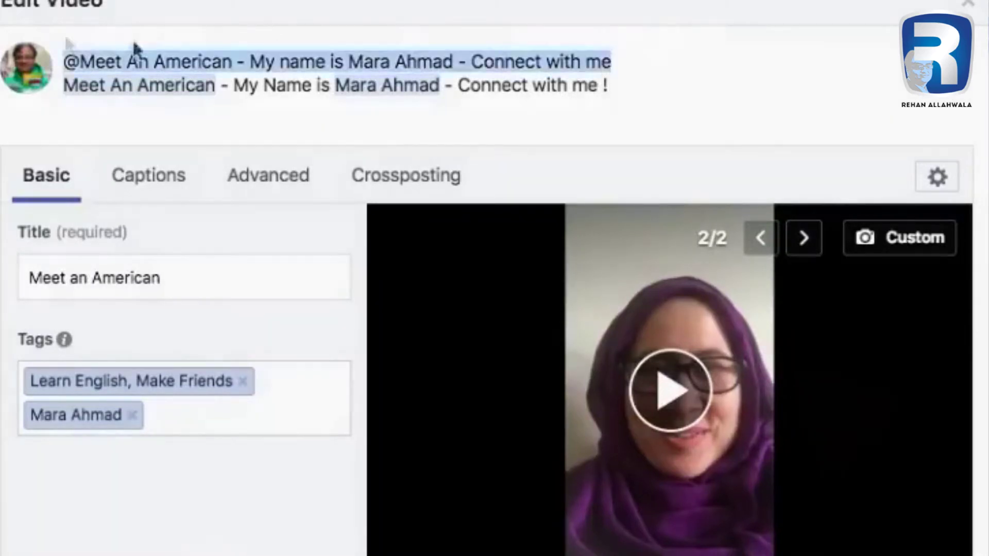
{"action": "key", "text": "BackSpace"}
{"action": "key", "text": "BackSpace"}
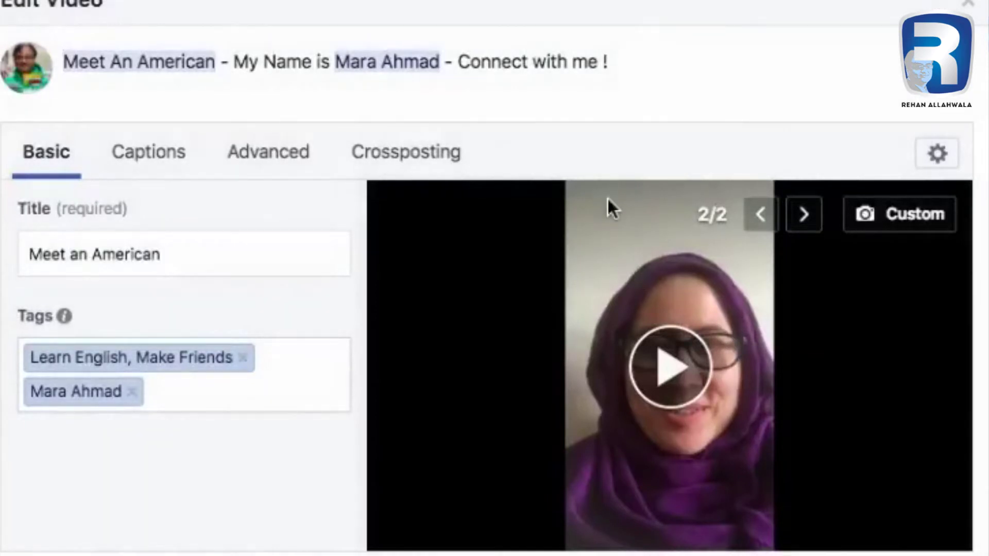
{"action": "key", "text": "ctrl+a"}
{"action": "key", "text": "BackSpace"}
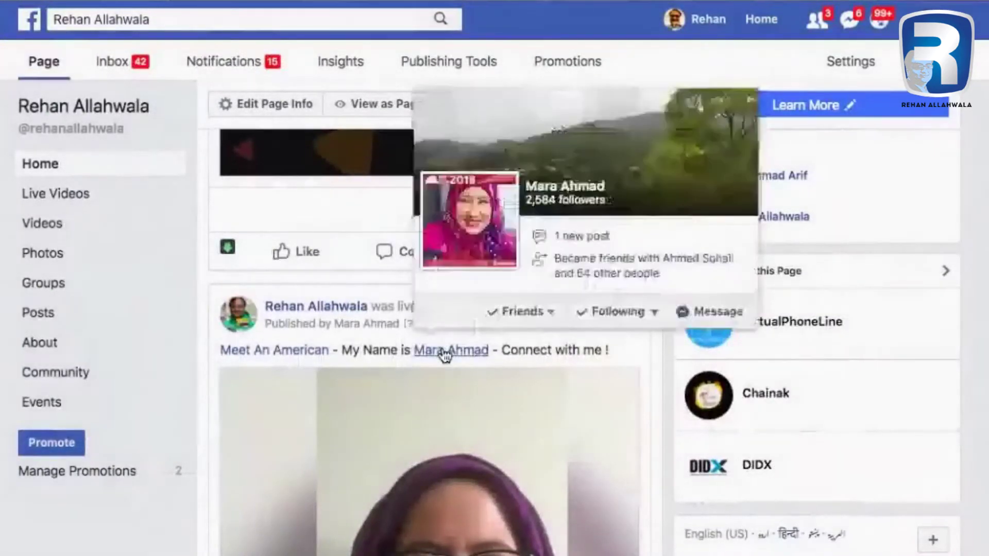
{"action": "mouse_move", "coordinate": [304, 358]}
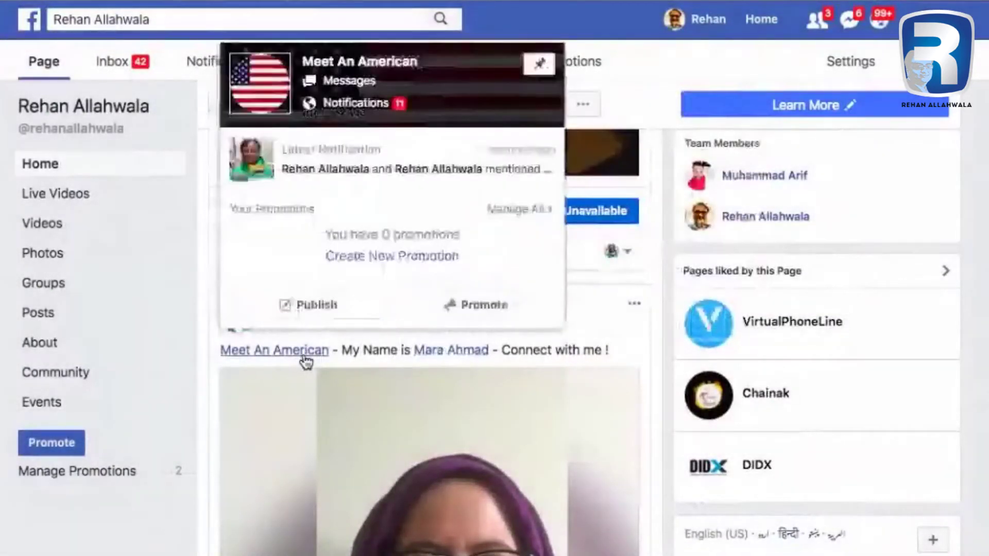
Scroll down the feed past the iPhone and VirtualPhoneLine posts to the live video post.
{"action": "scroll", "coordinate": [985, 369], "scroll_direction": "down", "scroll_amount": 10}
{"action": "scroll", "coordinate": [985, 369], "scroll_direction": "down", "scroll_amount": 8}
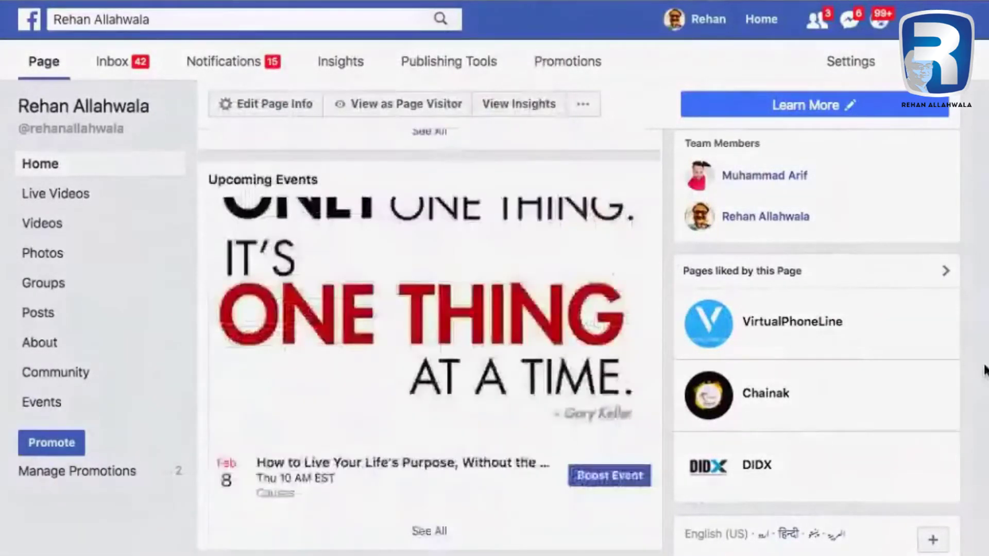
{"action": "scroll", "coordinate": [986, 369], "scroll_direction": "down", "scroll_amount": 3}
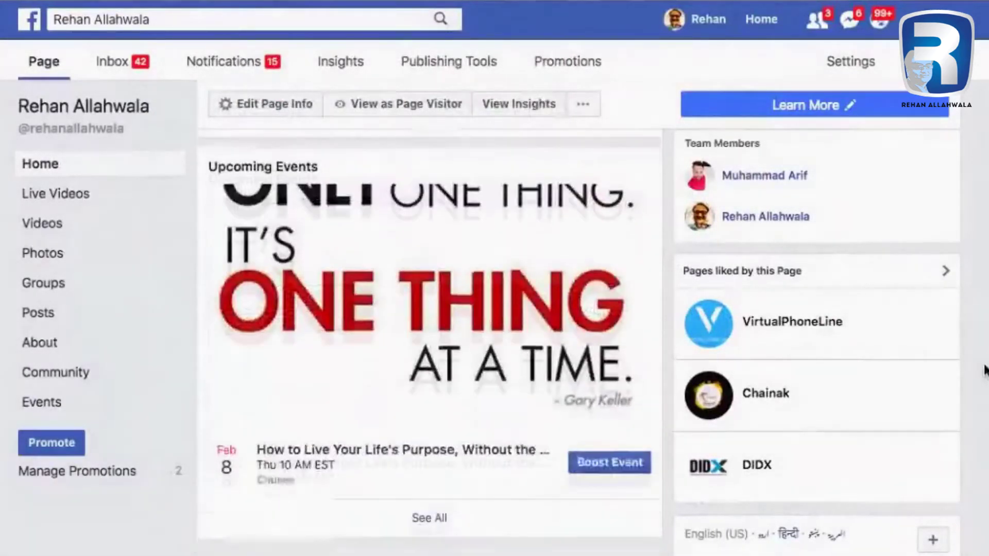
{"action": "scroll", "coordinate": [985, 369], "scroll_direction": "down", "scroll_amount": 12}
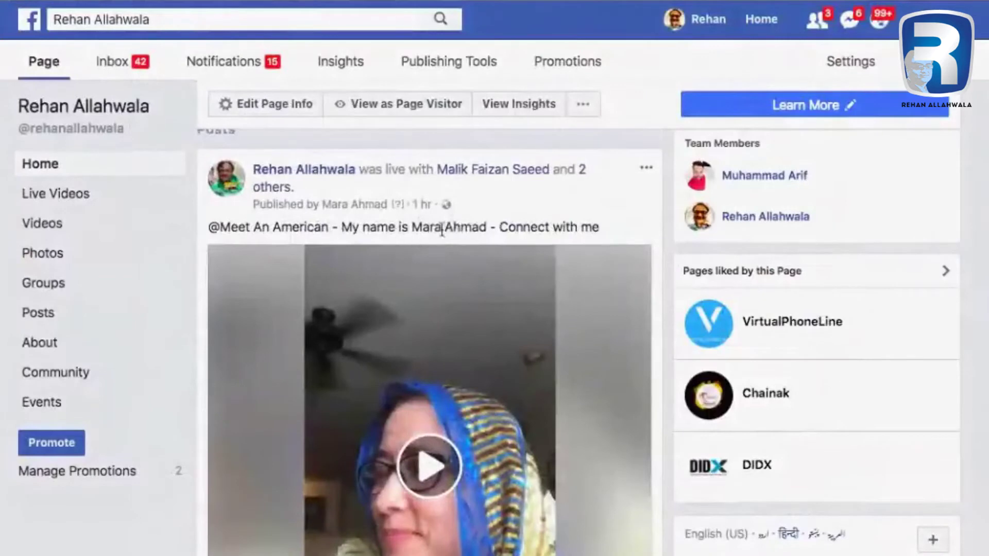
{"action": "scroll", "coordinate": [775, 339], "scroll_direction": "down", "scroll_amount": 15}
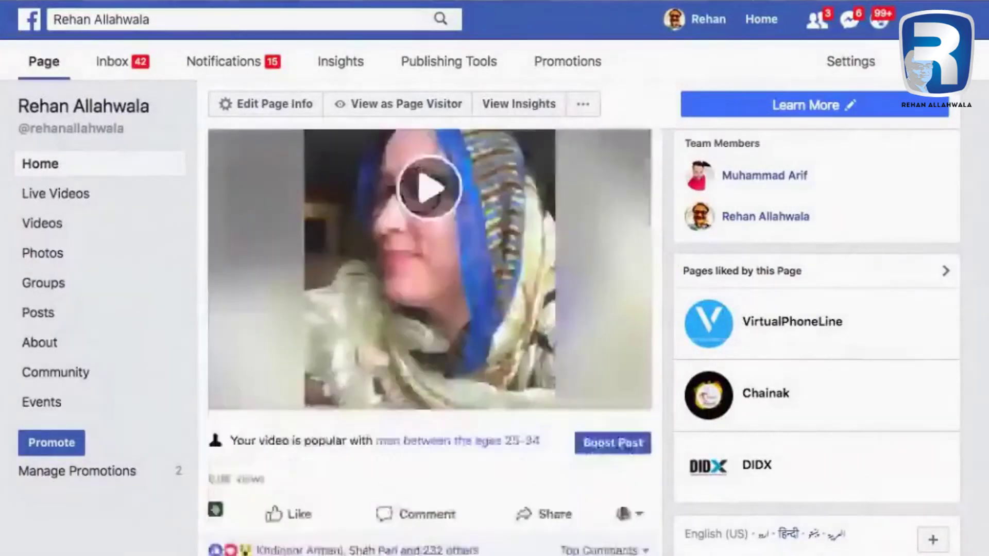
{"action": "scroll", "coordinate": [430, 340], "scroll_direction": "down", "scroll_amount": 18}
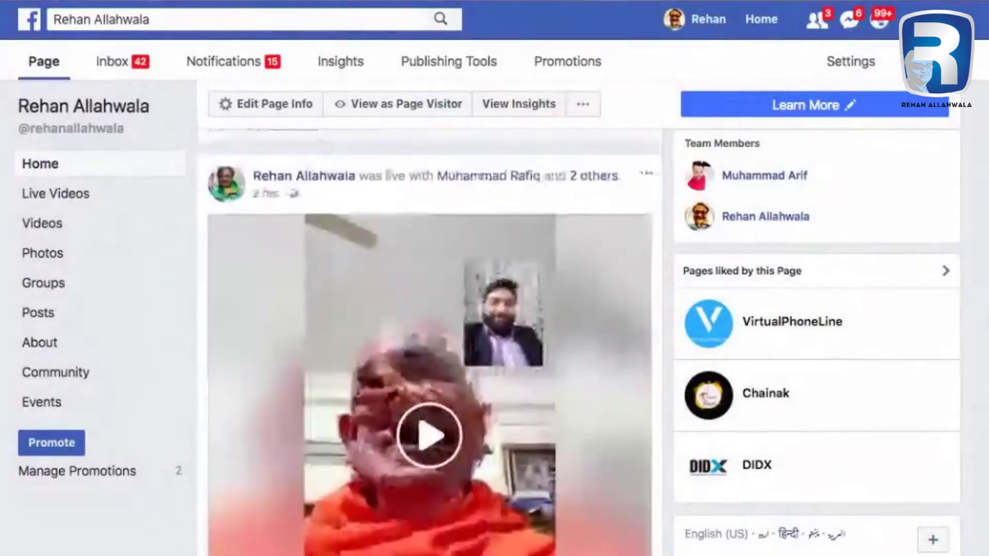
{"action": "scroll", "coordinate": [529, 238], "scroll_direction": "up", "scroll_amount": 1}
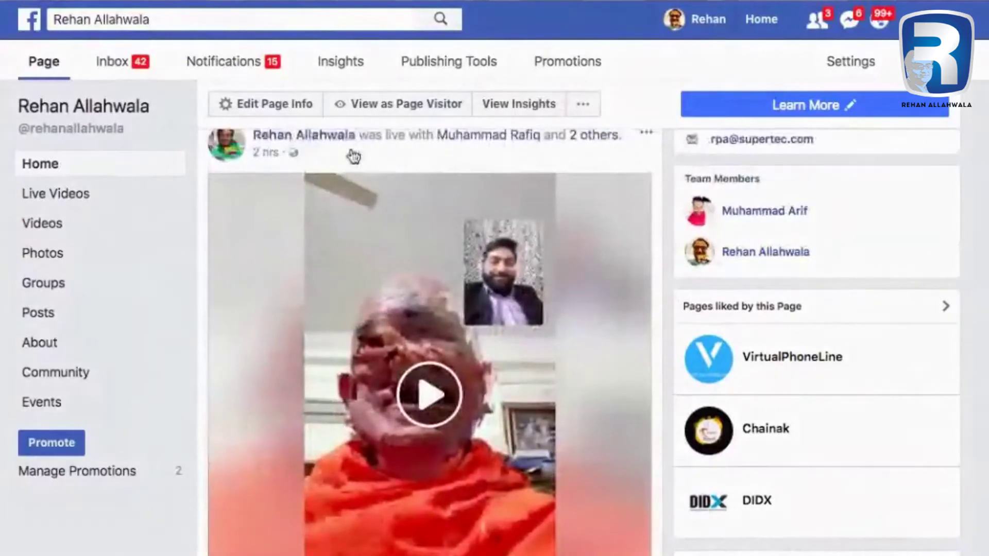
{"action": "scroll", "coordinate": [466, 209], "scroll_direction": "up", "scroll_amount": 1}
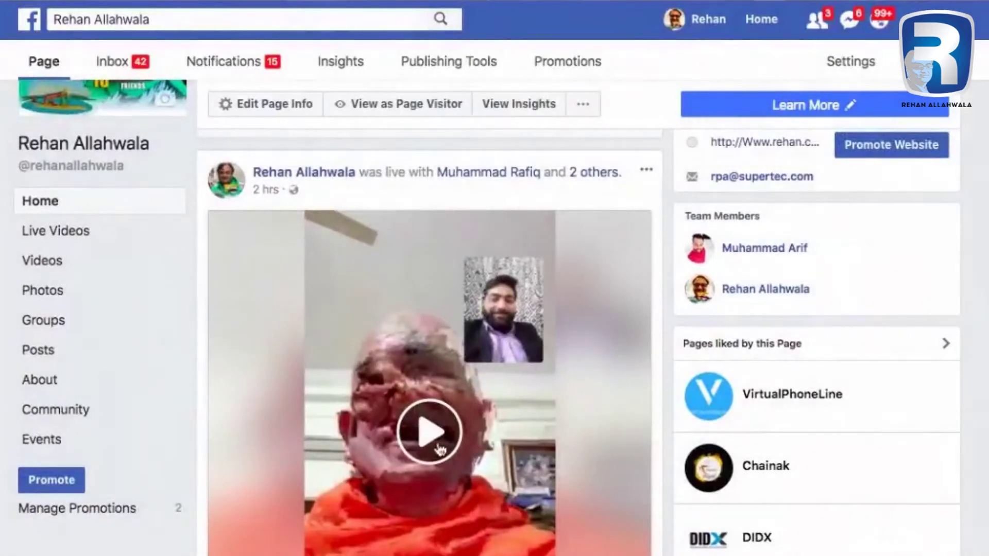
{"action": "scroll", "coordinate": [639, 466], "scroll_direction": "down", "scroll_amount": 5}
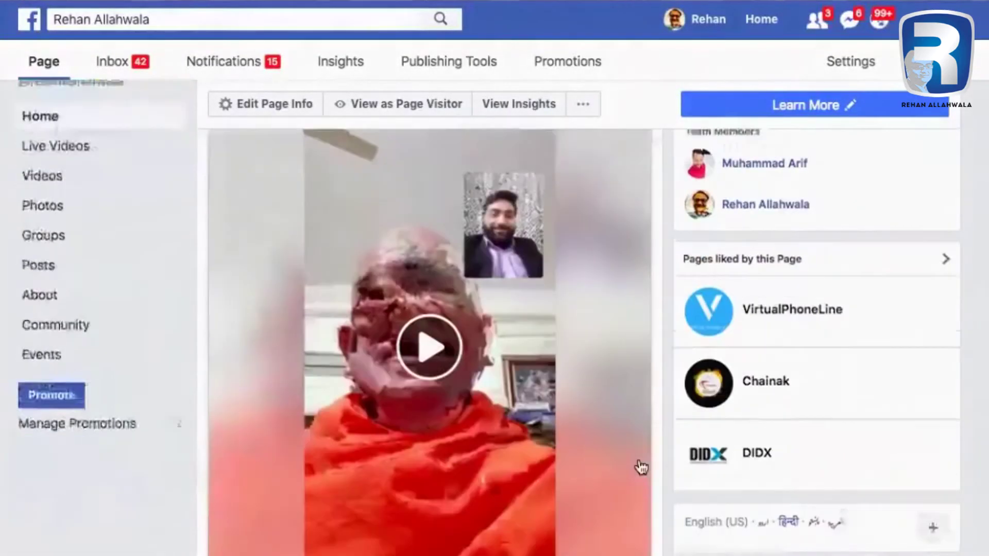
{"action": "scroll", "coordinate": [427, 340], "scroll_direction": "down", "scroll_amount": 5}
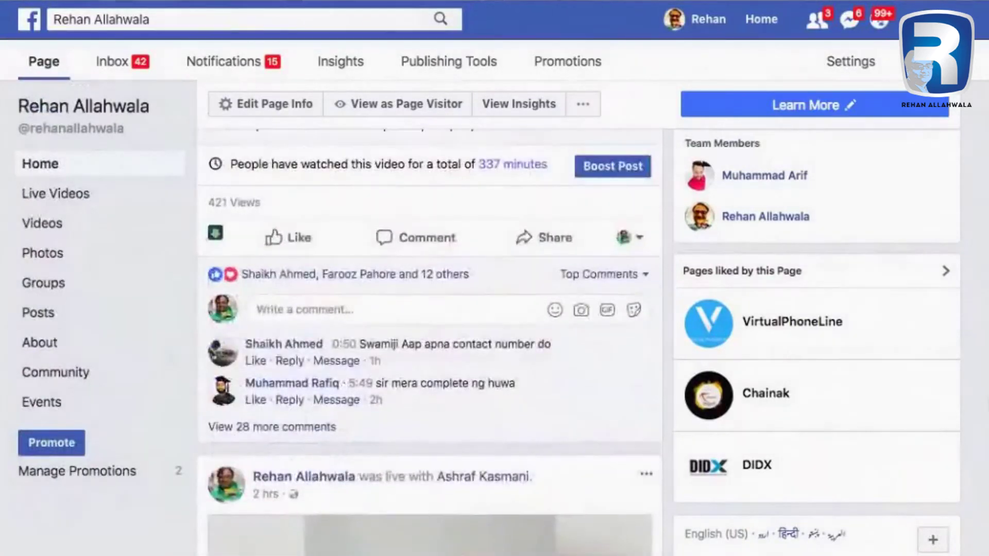
{"action": "scroll", "coordinate": [429, 340], "scroll_direction": "down", "scroll_amount": 4}
{"action": "scroll", "coordinate": [429, 340], "scroll_direction": "down", "scroll_amount": 3}
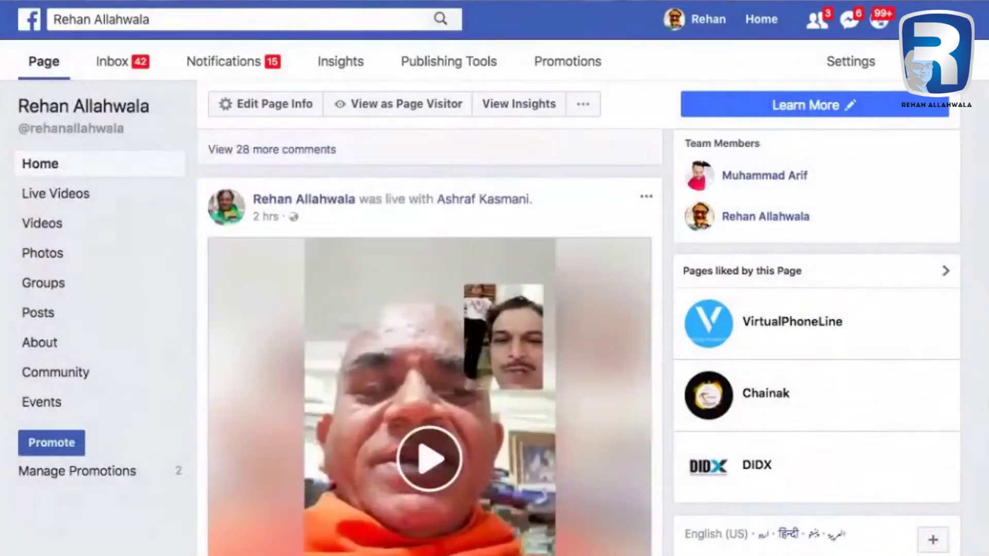
{"action": "scroll", "coordinate": [429, 340], "scroll_direction": "down", "scroll_amount": 3}
{"action": "scroll", "coordinate": [429, 340], "scroll_direction": "down", "scroll_amount": 6}
{"action": "scroll", "coordinate": [429, 340], "scroll_direction": "down", "scroll_amount": 5}
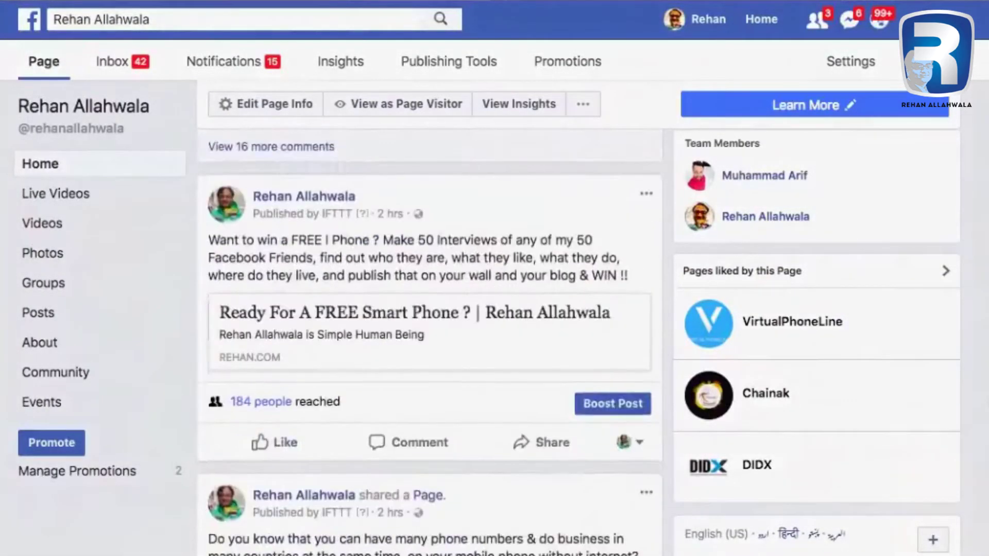
{"action": "scroll", "coordinate": [429, 340], "scroll_direction": "down", "scroll_amount": 1}
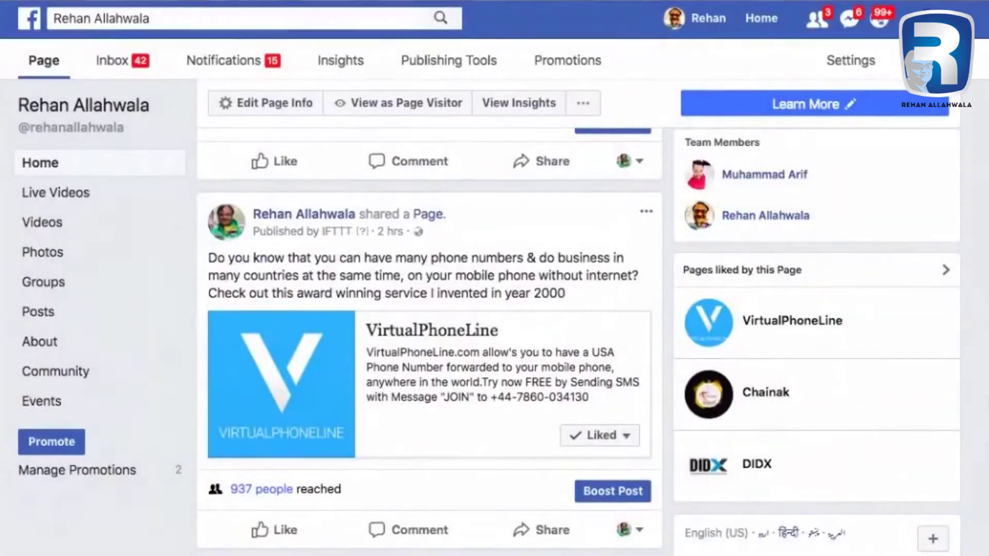
{"action": "scroll", "coordinate": [742, 354], "scroll_direction": "down", "scroll_amount": 9}
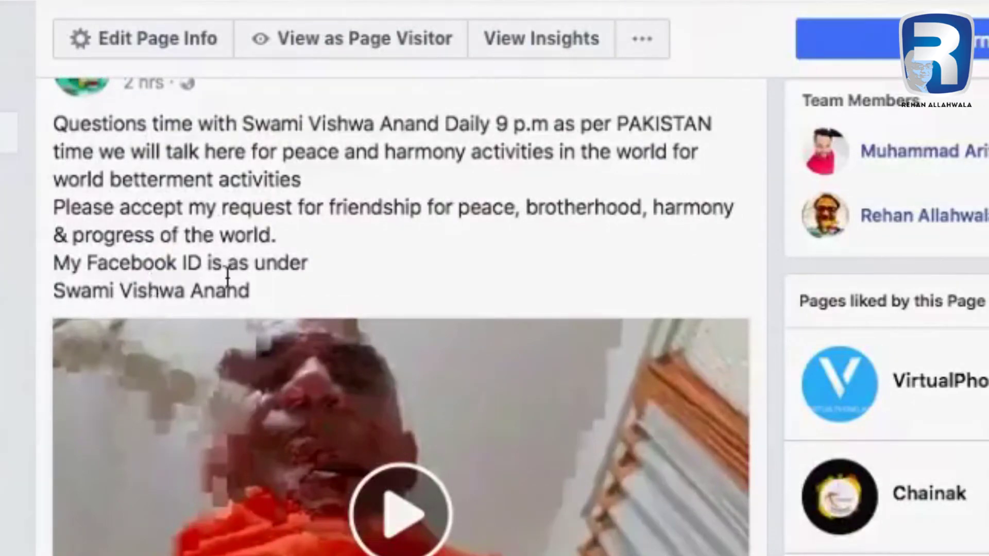
Scroll further down the timeline to the Today's Prayer live video post.
{"action": "scroll", "coordinate": [254, 273], "scroll_direction": "up", "scroll_amount": 1}
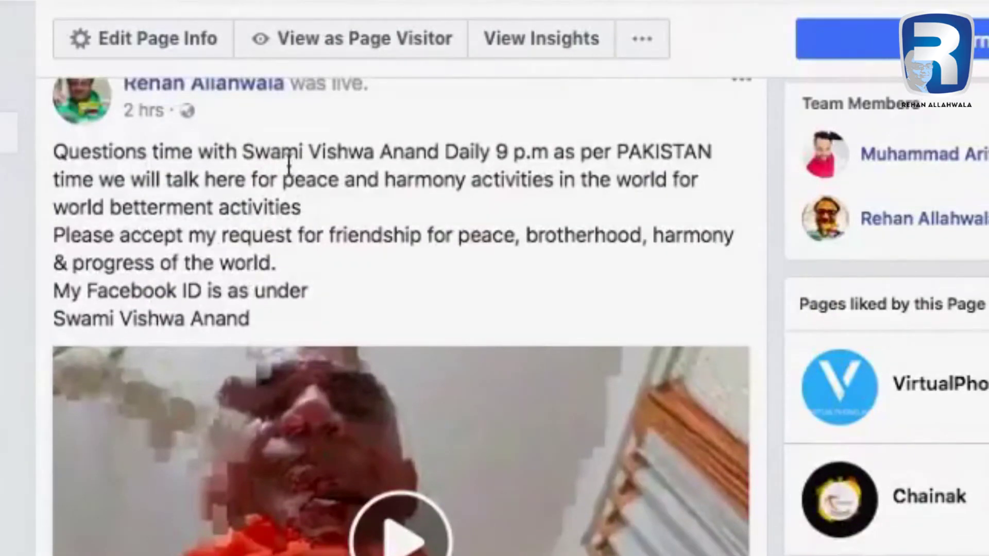
{"action": "scroll", "coordinate": [363, 184], "scroll_direction": "up", "scroll_amount": 2}
{"action": "scroll", "coordinate": [363, 184], "scroll_direction": "down", "scroll_amount": 4}
{"action": "scroll", "coordinate": [363, 184], "scroll_direction": "up", "scroll_amount": 4}
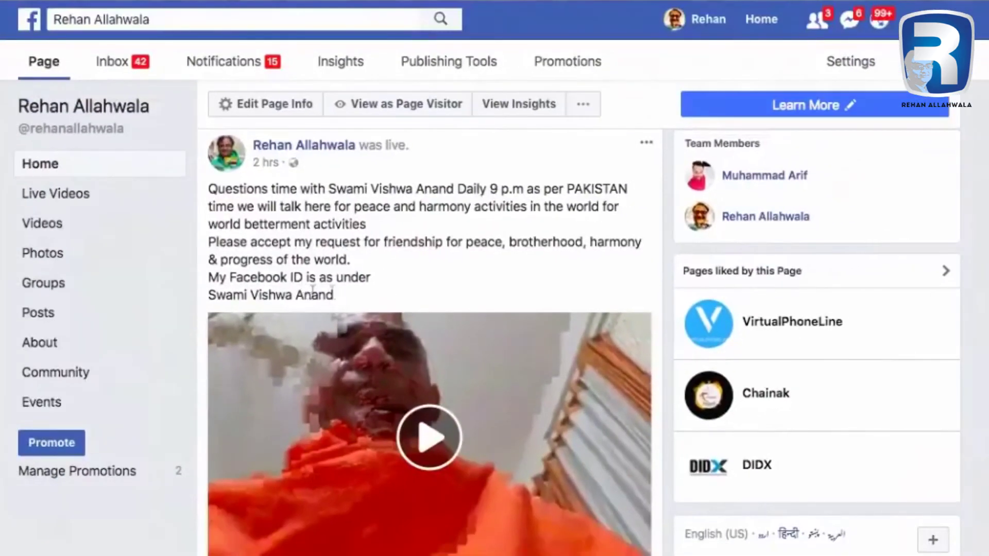
{"action": "scroll", "coordinate": [350, 304], "scroll_direction": "down", "scroll_amount": 15}
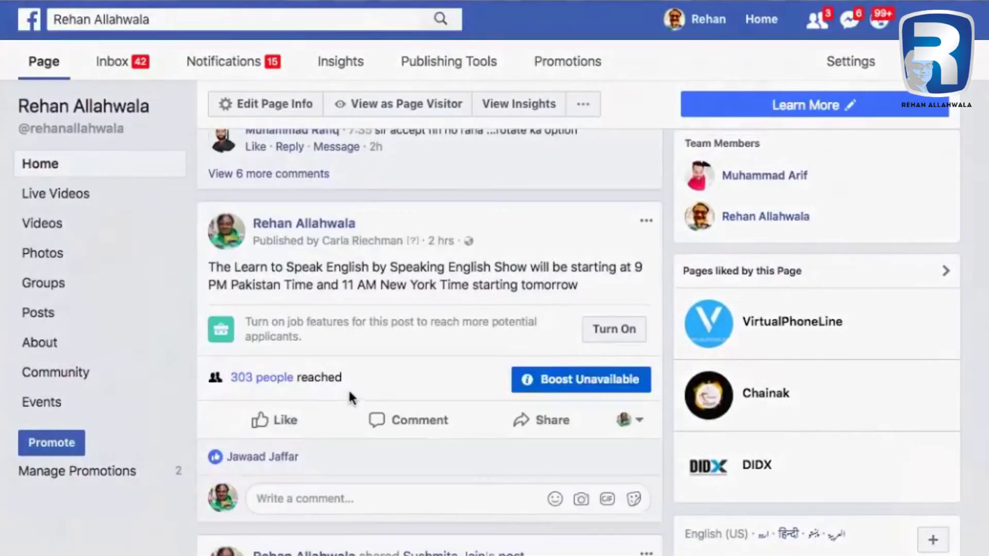
{"action": "scroll", "coordinate": [438, 453], "scroll_direction": "down", "scroll_amount": 5}
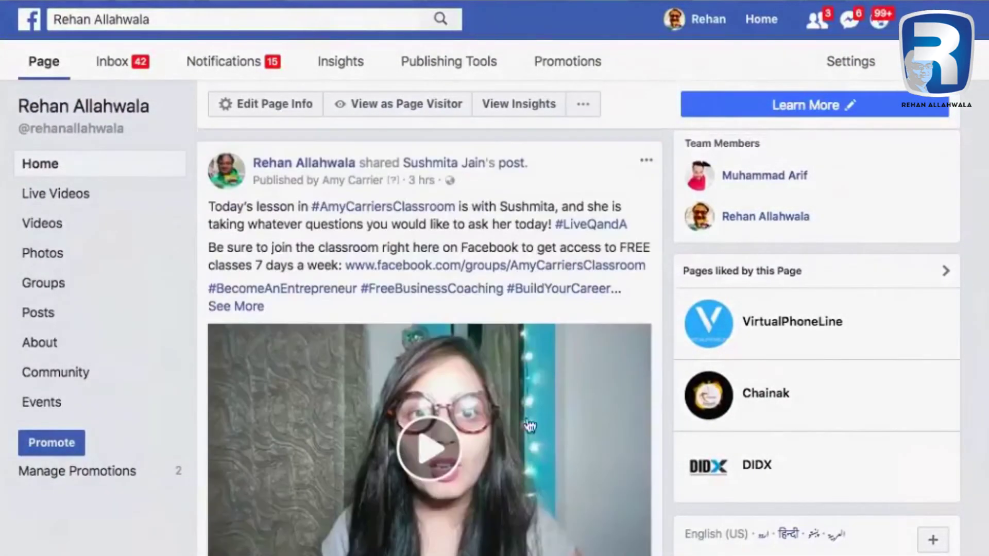
{"action": "scroll", "coordinate": [533, 413], "scroll_direction": "down", "scroll_amount": 10}
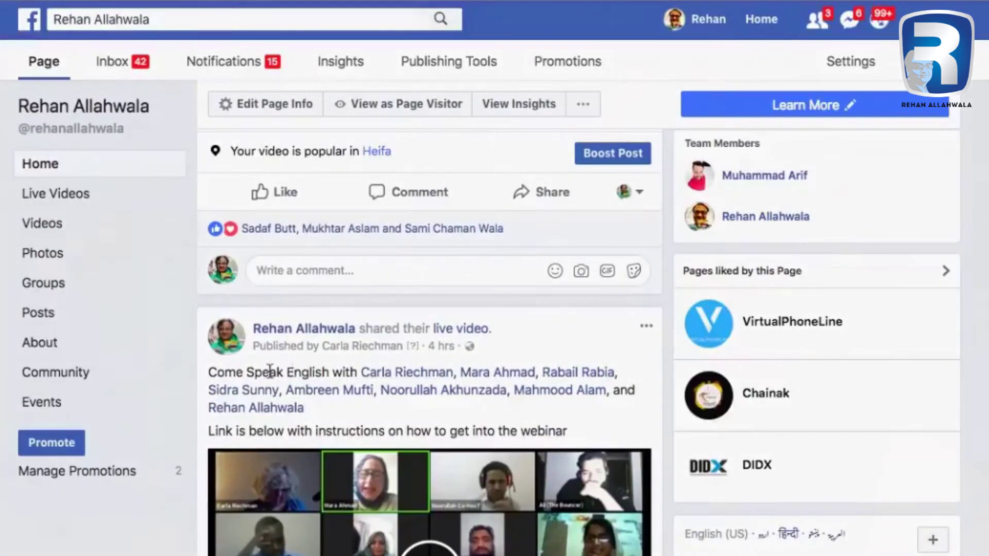
{"action": "mouse_move", "coordinate": [403, 378]}
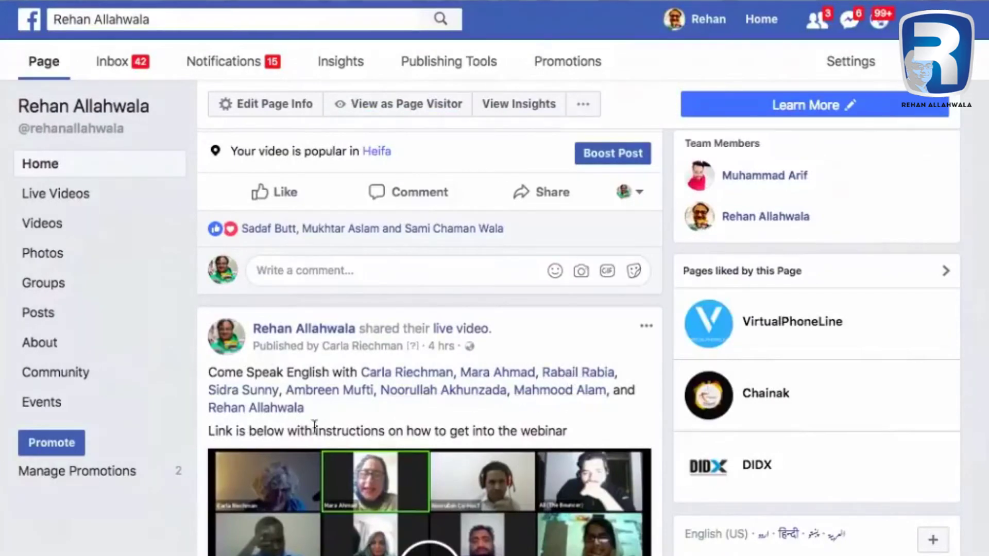
{"action": "scroll", "coordinate": [435, 405], "scroll_direction": "down", "scroll_amount": 2}
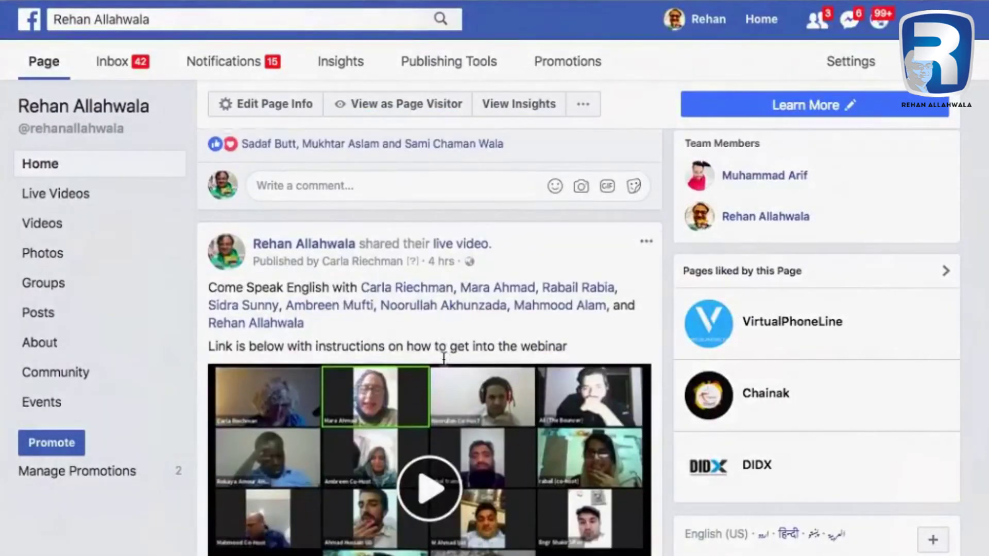
{"action": "scroll", "coordinate": [442, 356], "scroll_direction": "down", "scroll_amount": 6}
{"action": "scroll", "coordinate": [445, 360], "scroll_direction": "down", "scroll_amount": 7}
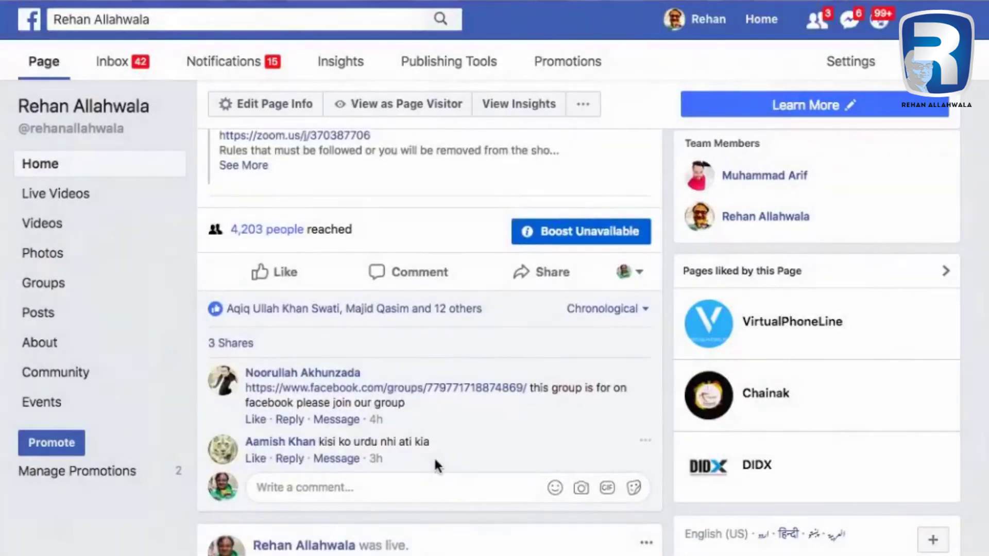
{"action": "scroll", "coordinate": [435, 465], "scroll_direction": "up", "scroll_amount": 1}
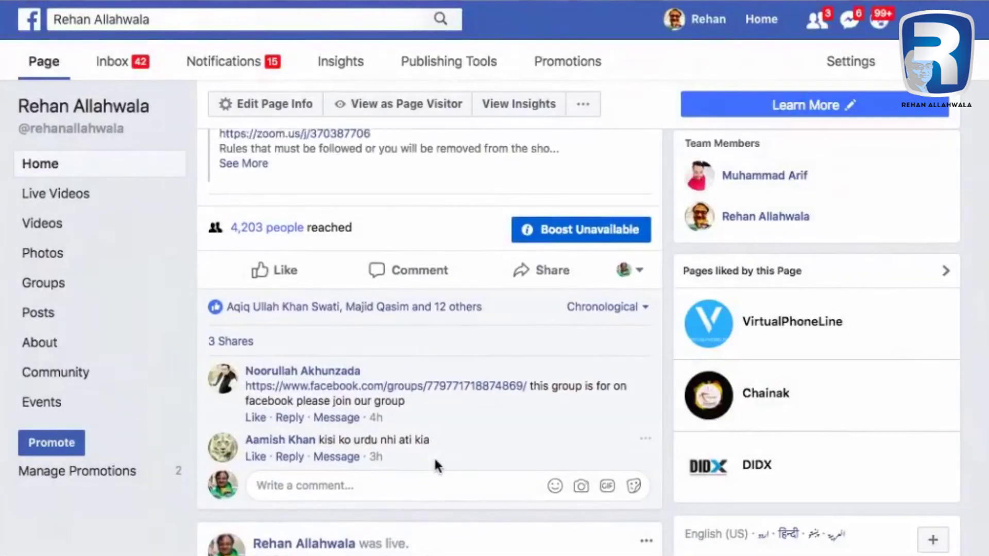
{"action": "scroll", "coordinate": [469, 419], "scroll_direction": "down", "scroll_amount": 3}
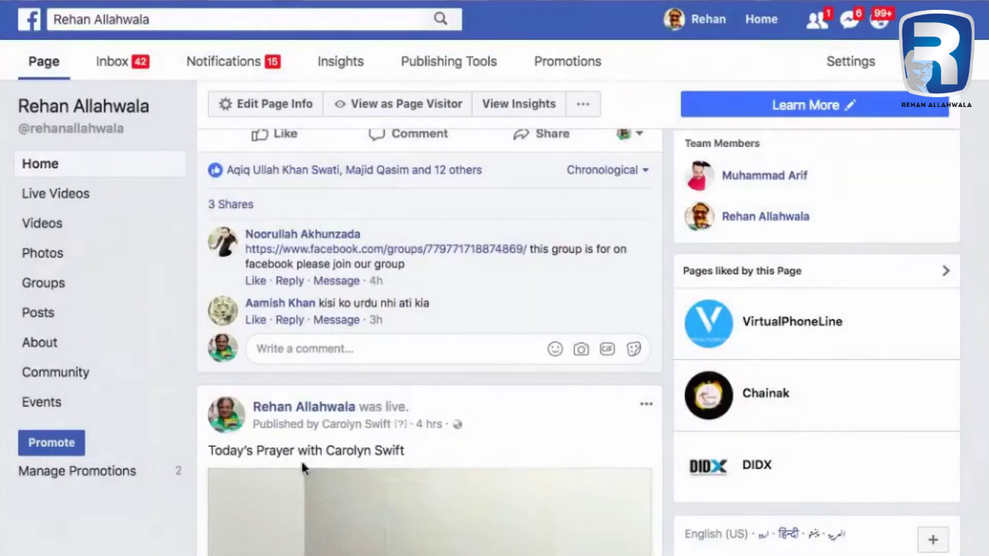
Edit the prayer video post and append '- @' mention tagging the named person.
{"action": "left_click", "coordinate": [644, 404]}
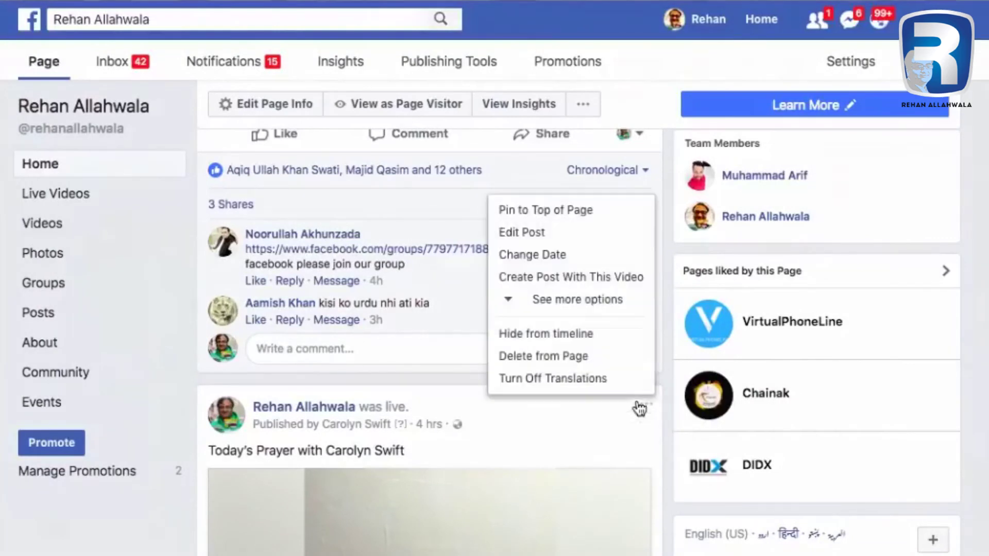
{"action": "left_click", "coordinate": [582, 238]}
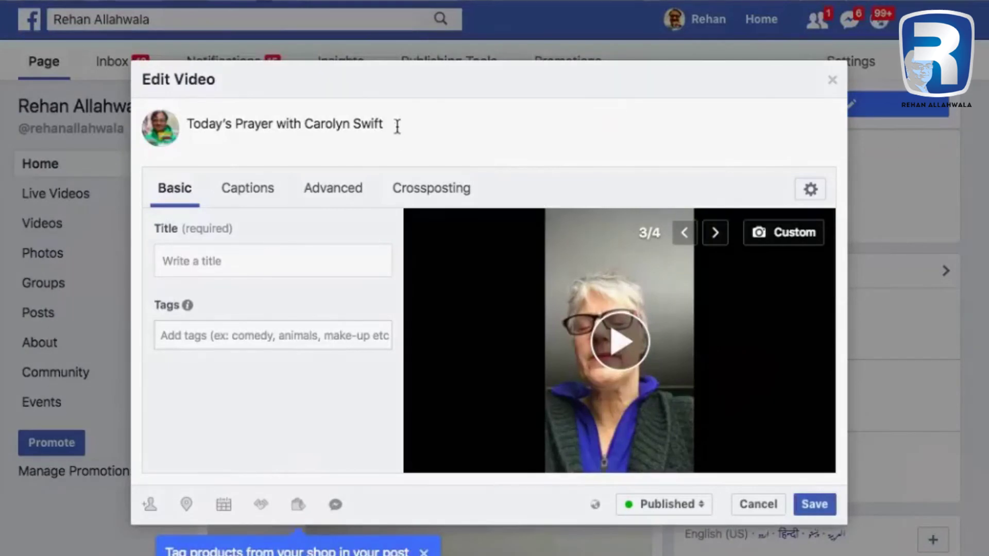
{"action": "type", "text": "- @carolyn"}
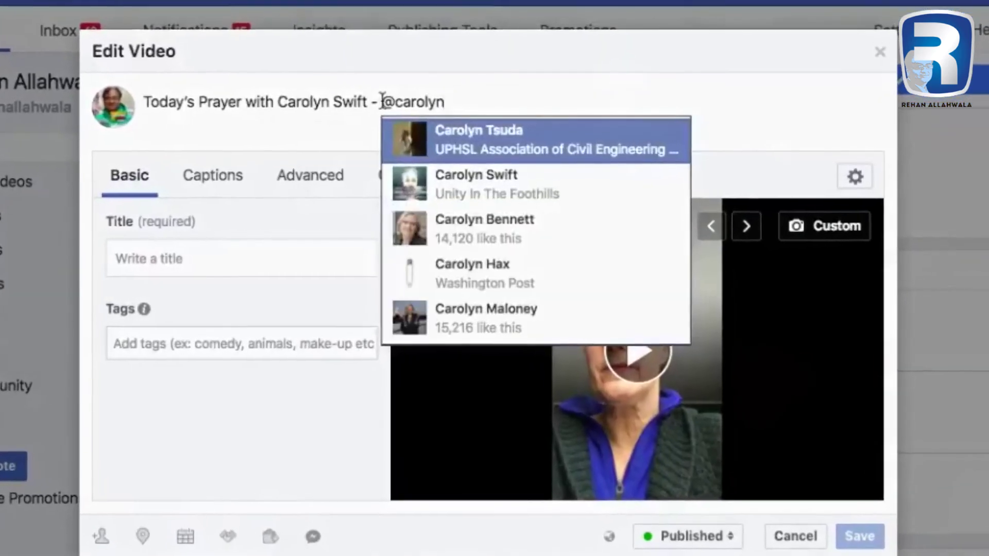
{"action": "key", "text": "Down"}
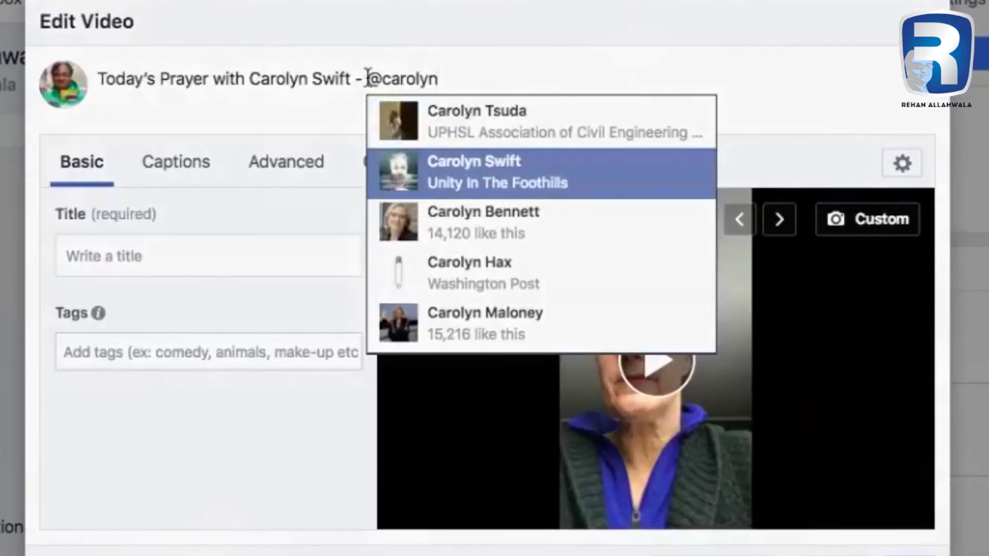
{"action": "key", "text": "Return"}
Remove the duplicated plain-text name from the prayer video caption.
{"action": "left_click_drag", "start_coordinate": [364, 81], "coordinate": [257, 70]}
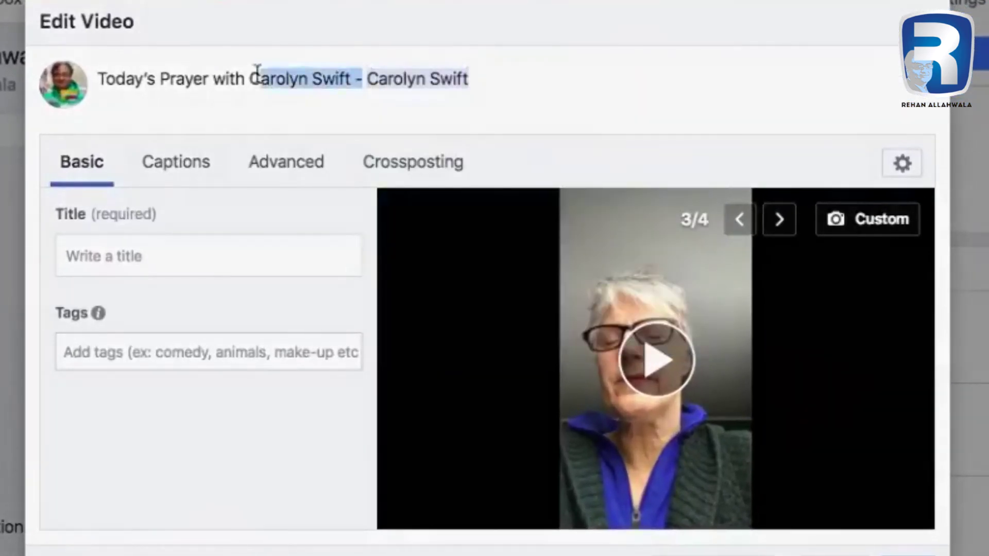
{"action": "key", "text": "BackSpace"}
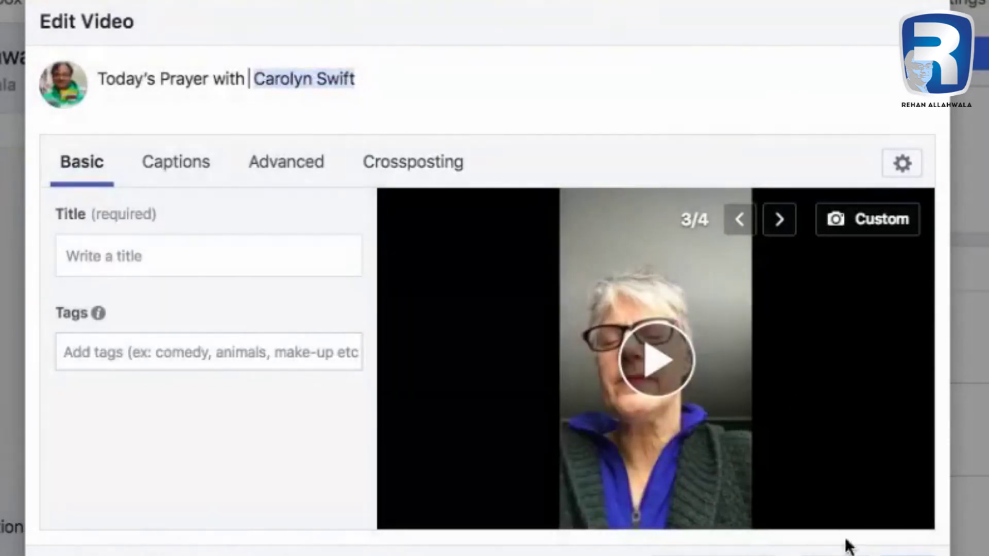
{"action": "left_click", "coordinate": [441, 70]}
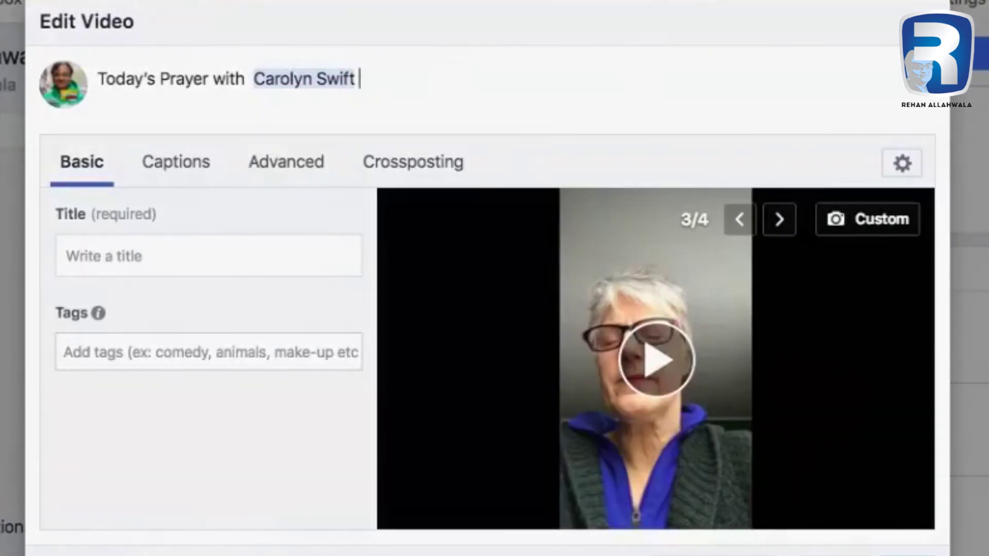
Enter 'Todays Prayer' as the prayer video's title.
{"action": "left_click", "coordinate": [242, 253]}
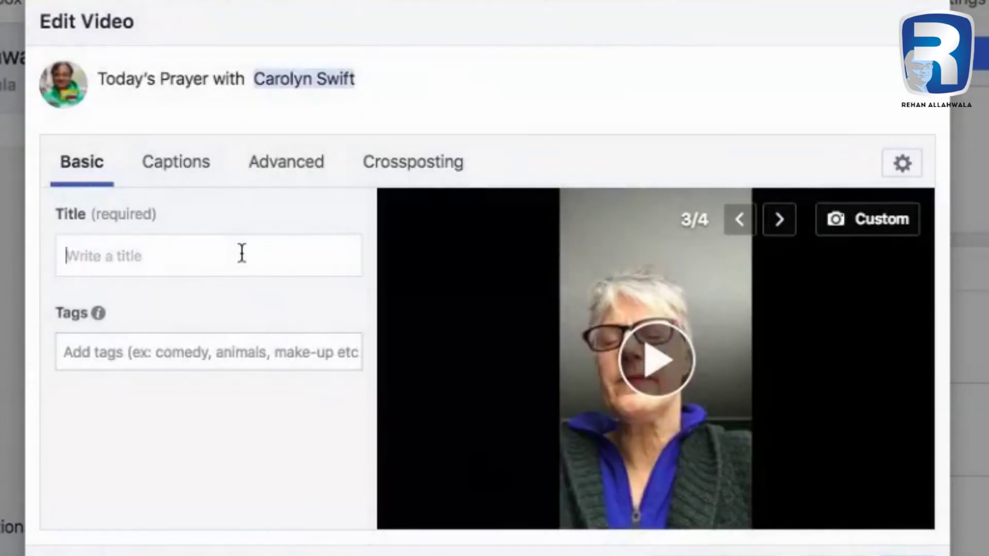
{"action": "type", "text": "Todays Prayer"}
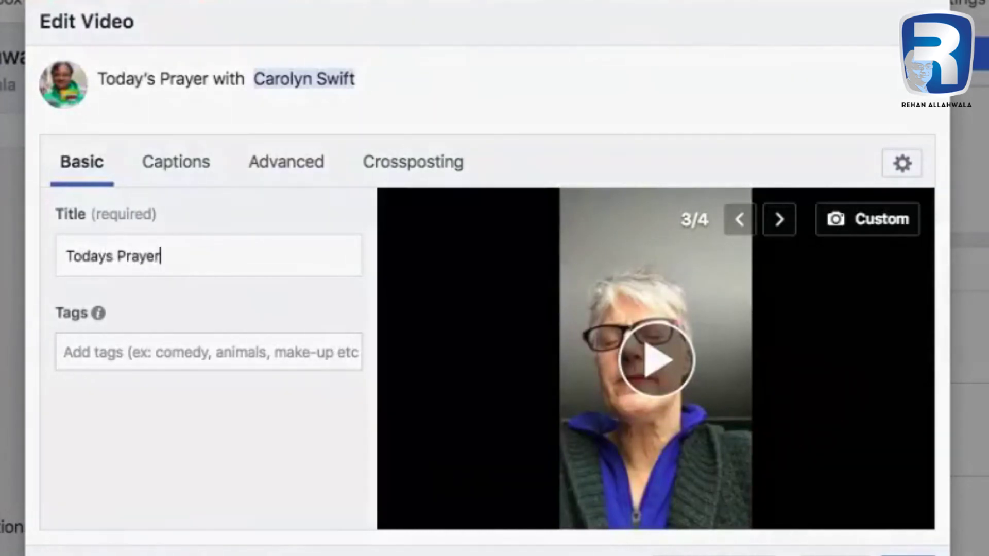